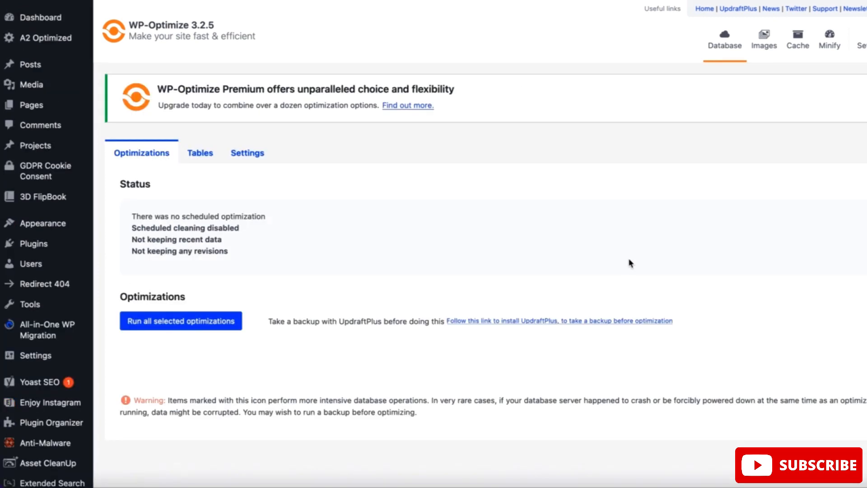
# Review the database optimization status and the list of available cleanup optimizations
pyautogui.scroll(-5, 631, 263)
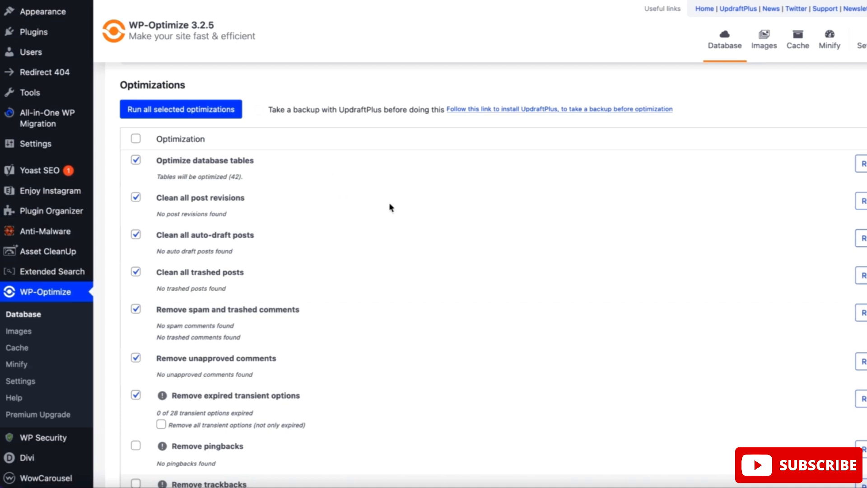
pyautogui.scroll(5, 468, 260)
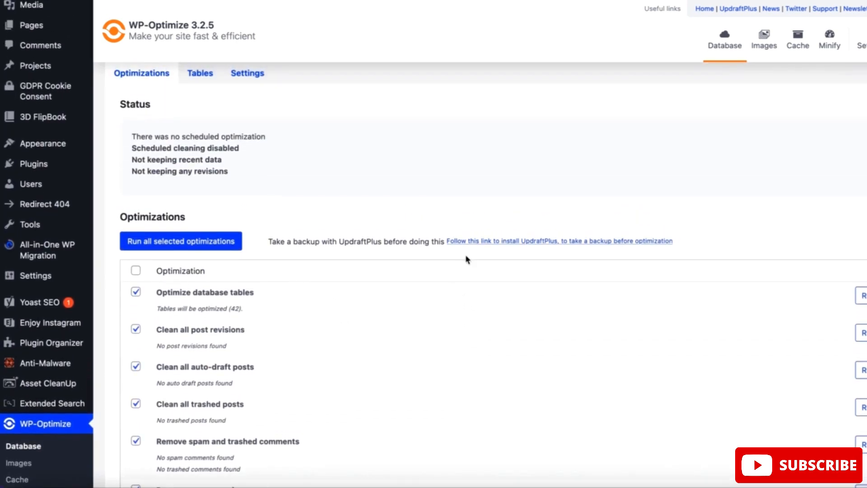
pyautogui.scroll(3, 467, 259)
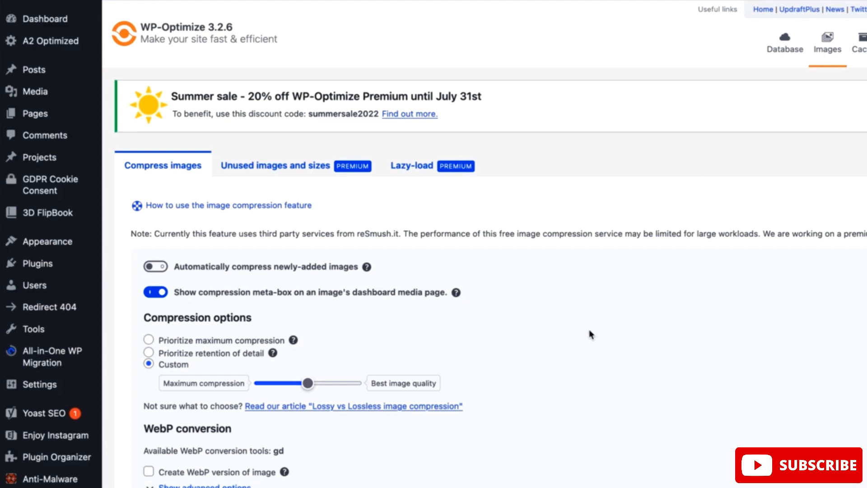
# Turn on automatic compression of newly added images in the image compression settings
pyautogui.scroll(-1, 666, 297)
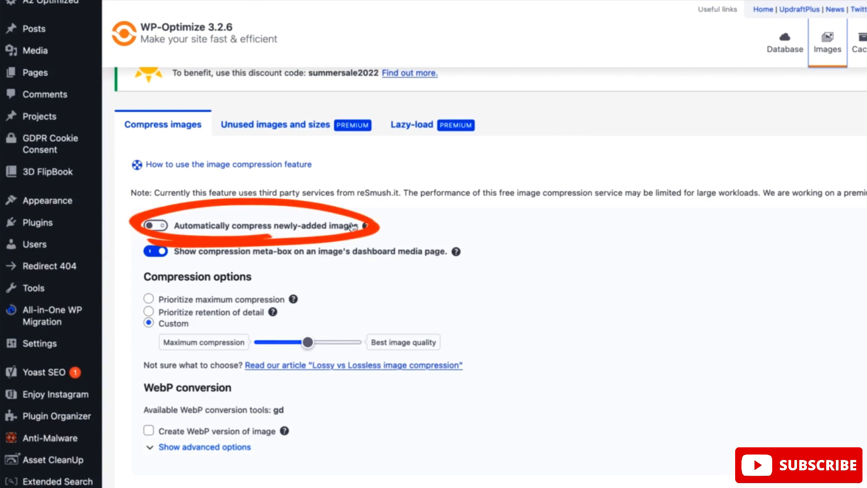
pyautogui.click(156, 226)
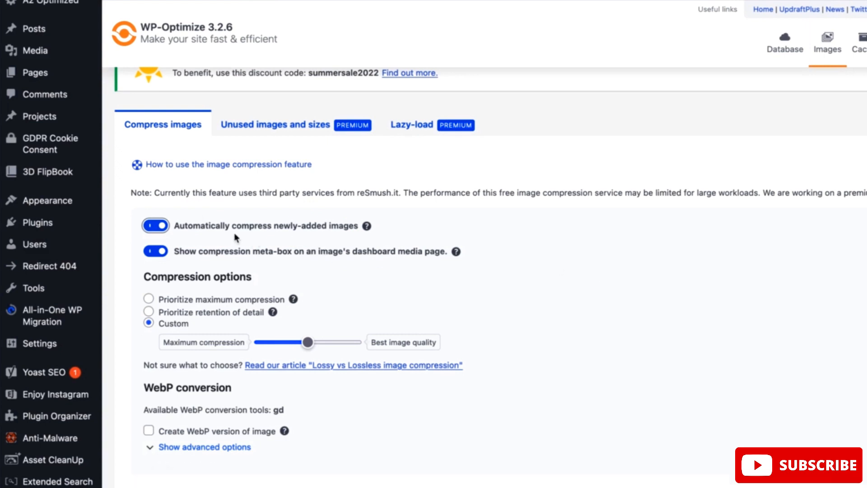
pyautogui.scroll(-2, 527, 324)
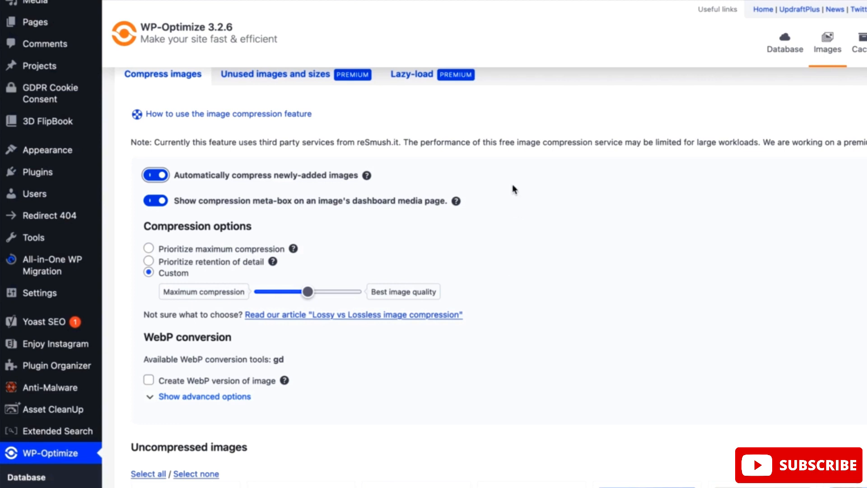
pyautogui.click(500, 177)
pyautogui.click(152, 177)
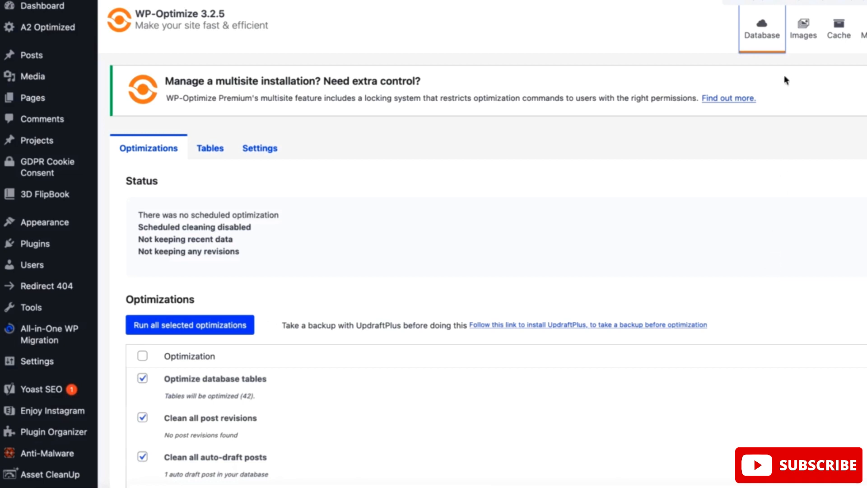
# Open the page cache settings, turn page caching off and back on, and review the purge and cache lifespan options
pyautogui.click(838, 38)
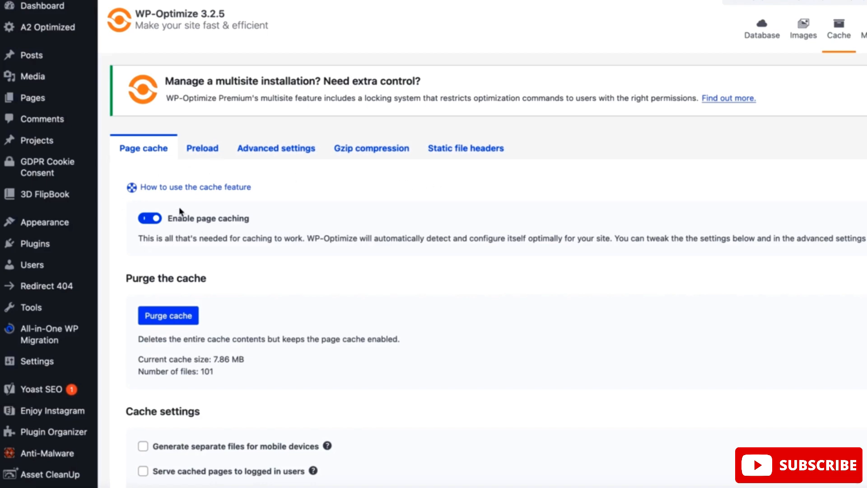
pyautogui.click(153, 219)
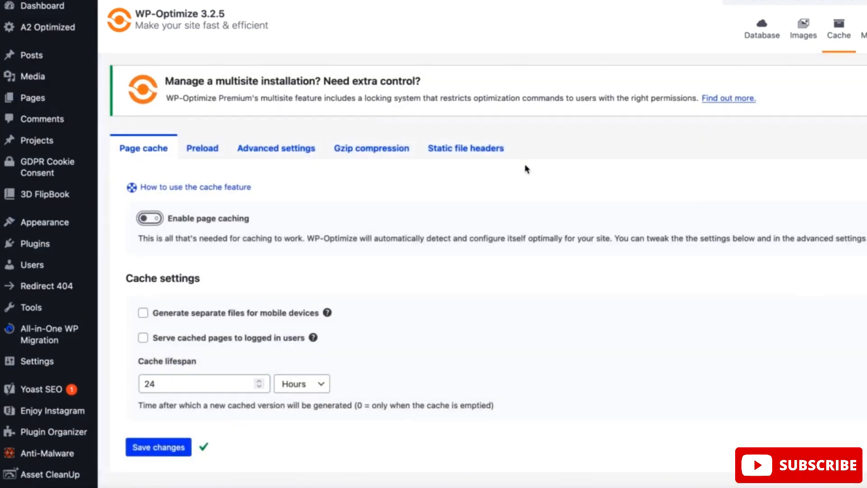
pyautogui.click(150, 219)
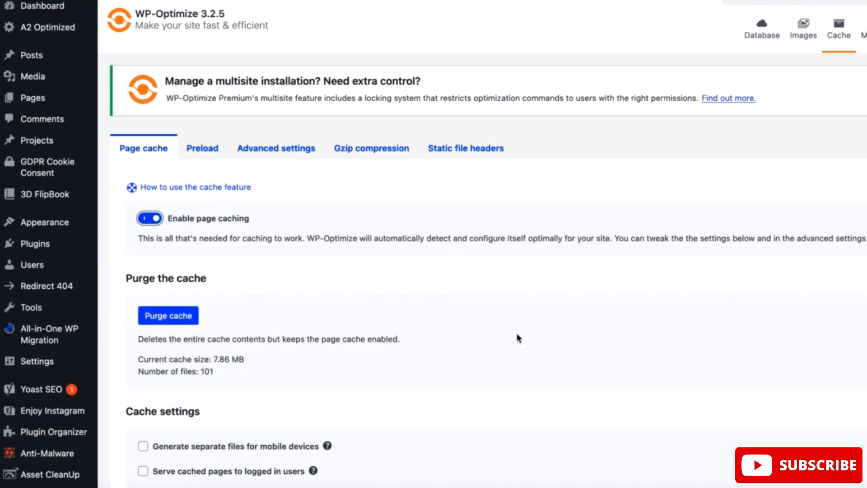
pyautogui.scroll(-1, 518, 338)
pyautogui.scroll(-4, 518, 338)
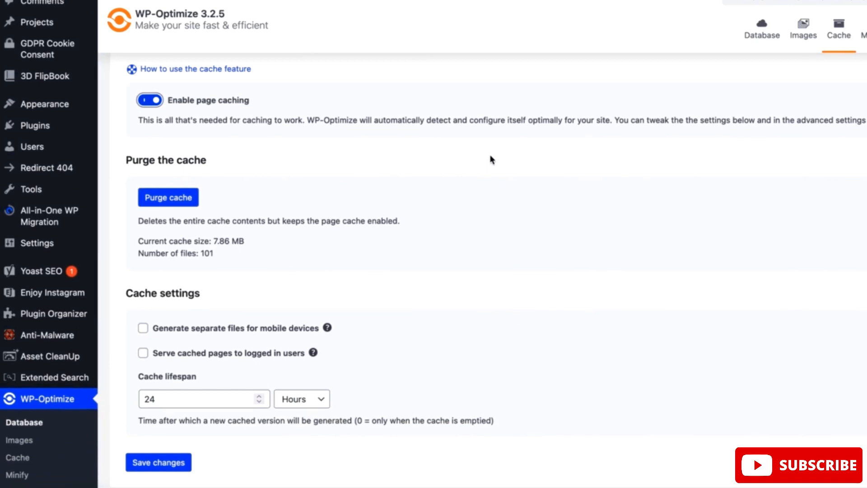
pyautogui.scroll(-4, 500, 239)
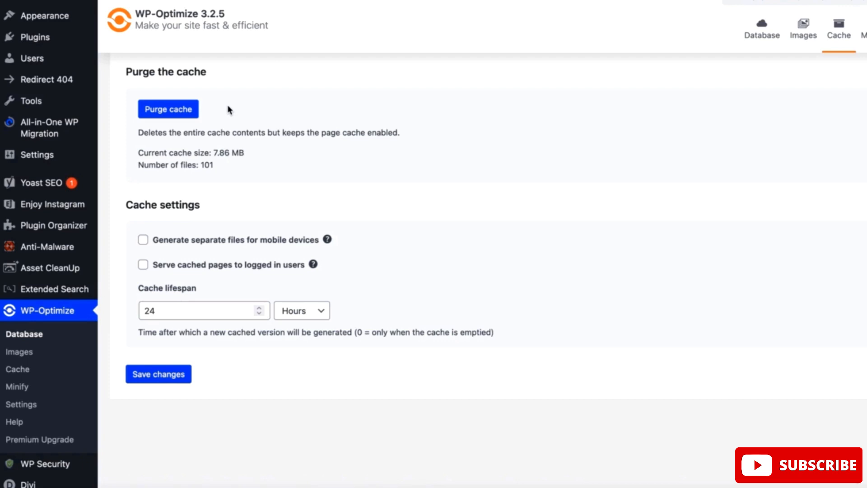
pyautogui.scroll(5, 382, 194)
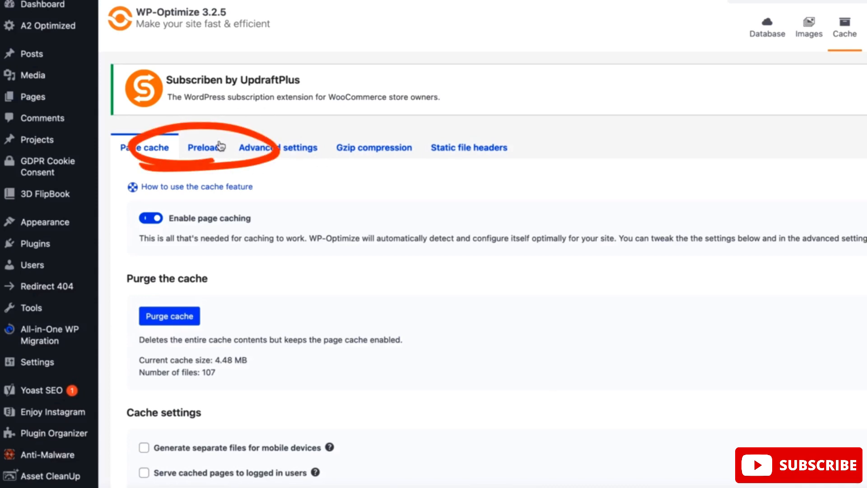
# Run the cache preload immediately and check the scheduled preloading options
pyautogui.click(204, 149)
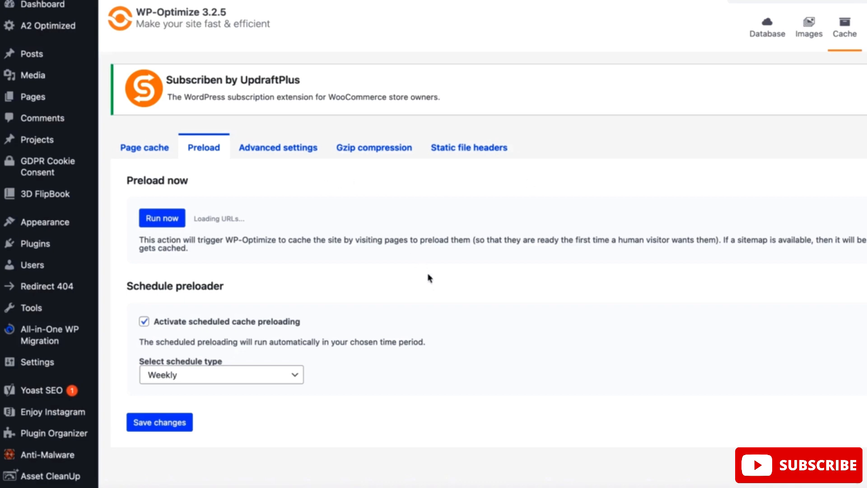
pyautogui.click(154, 218)
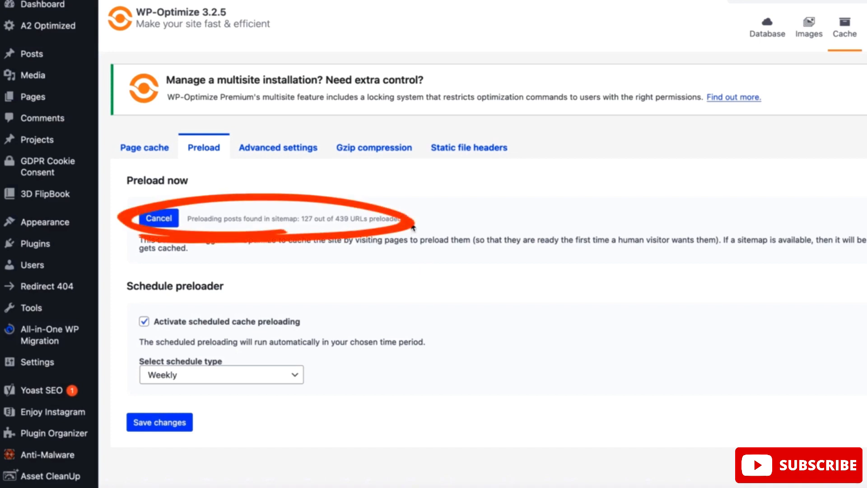
pyautogui.moveTo(400, 218); pyautogui.dragTo(187, 218)
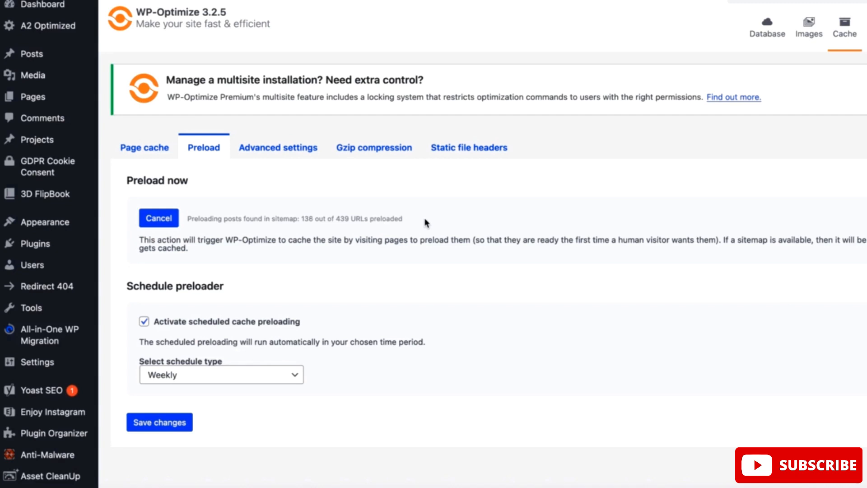
pyautogui.scroll(-5, 455, 314)
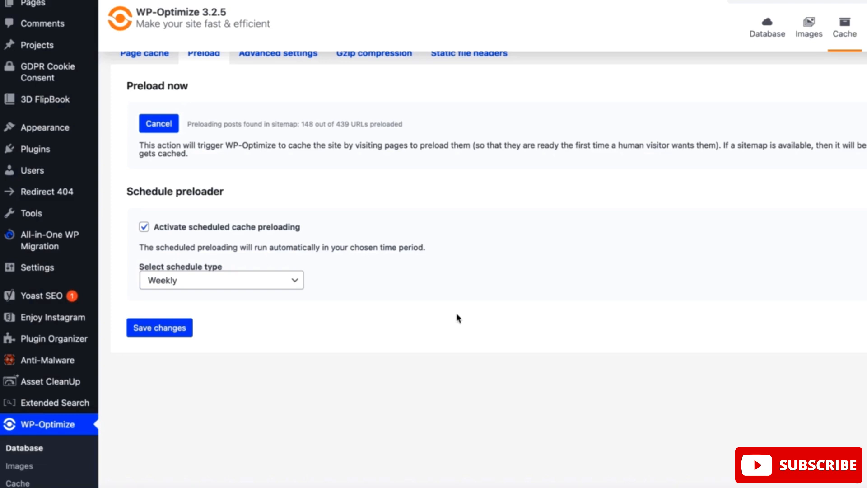
pyautogui.scroll(3, 456, 313)
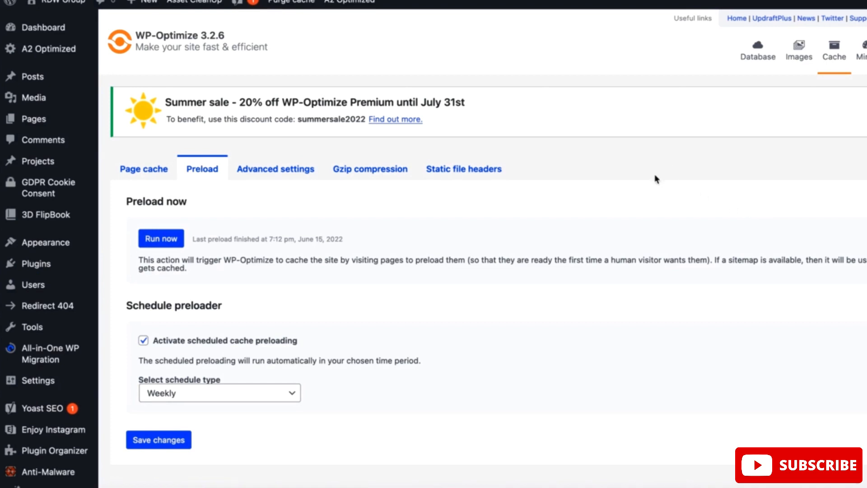
# Look through the cache's advanced settings, Gzip compression and static file headers sections
pyautogui.click(266, 175)
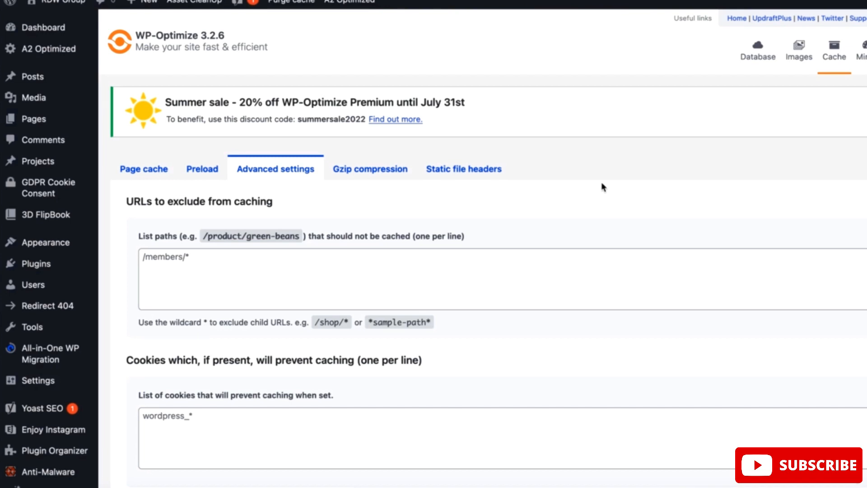
pyautogui.click(370, 180)
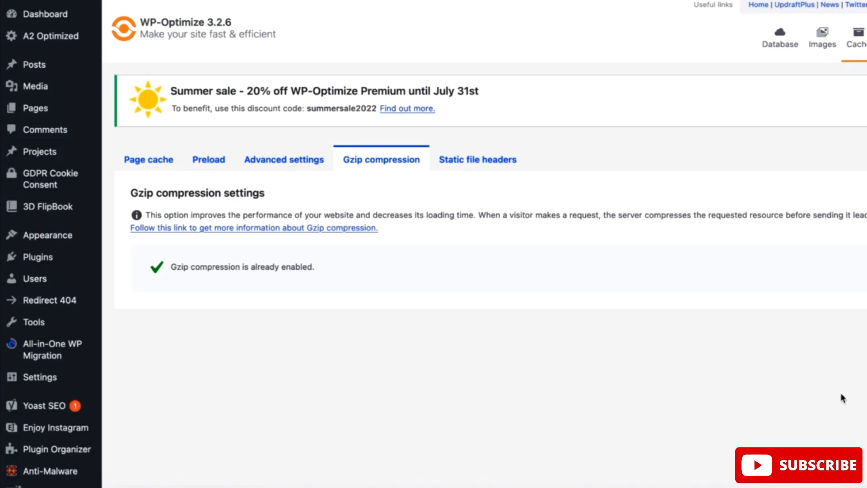
pyautogui.click(469, 165)
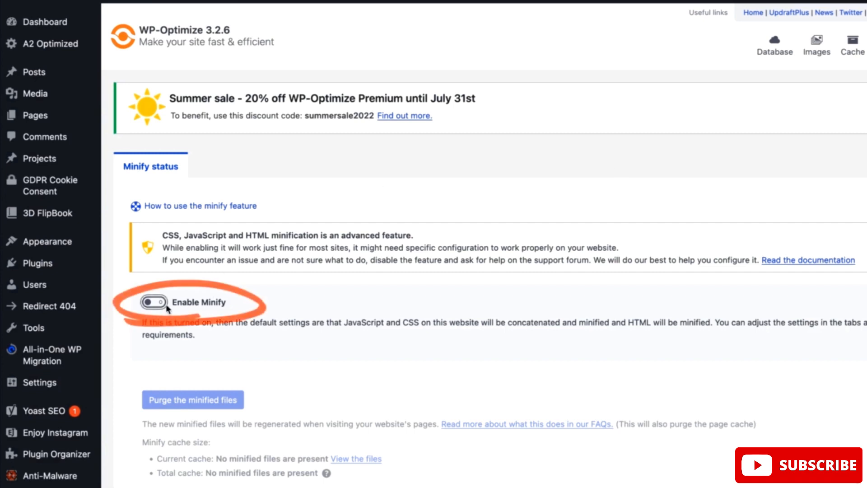
# Enable Minify and turn on processing of HTML, JavaScript files and CSS files
pyautogui.click(154, 303)
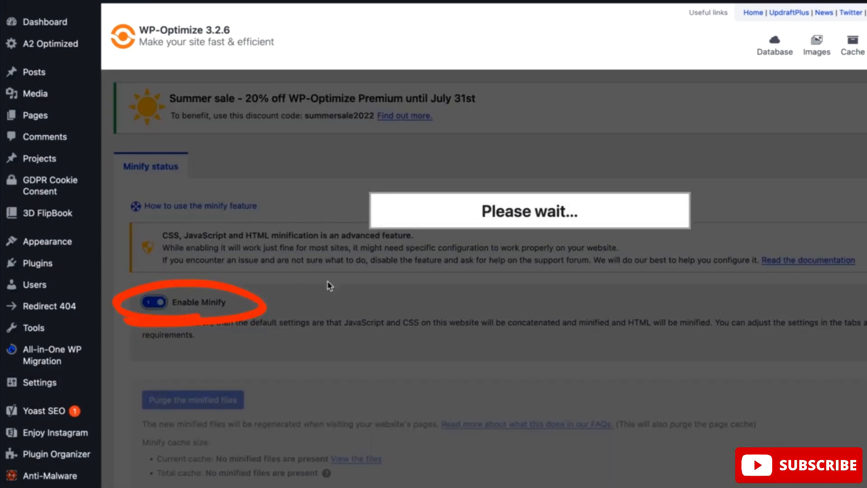
pyautogui.scroll(-3, 627, 161)
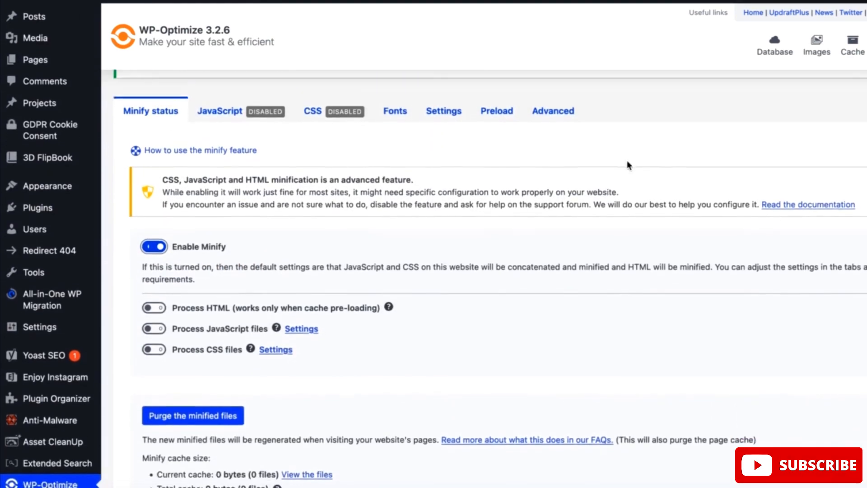
pyautogui.scroll(-1, 529, 324)
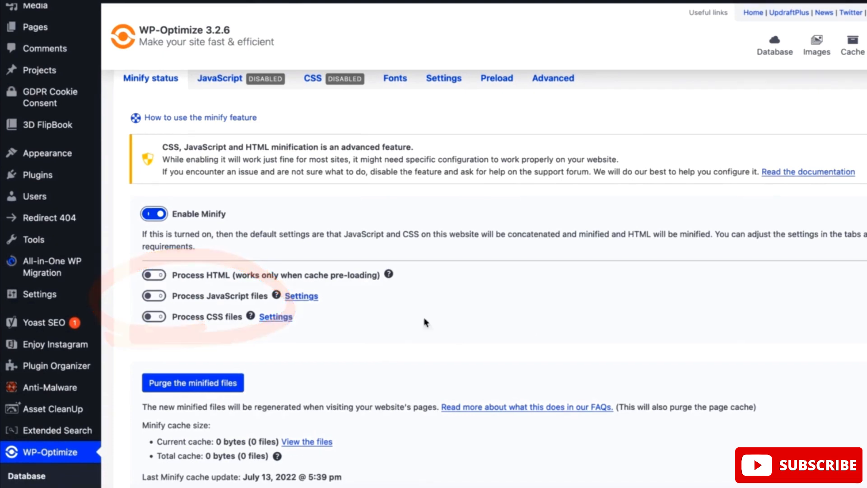
pyautogui.click(154, 275)
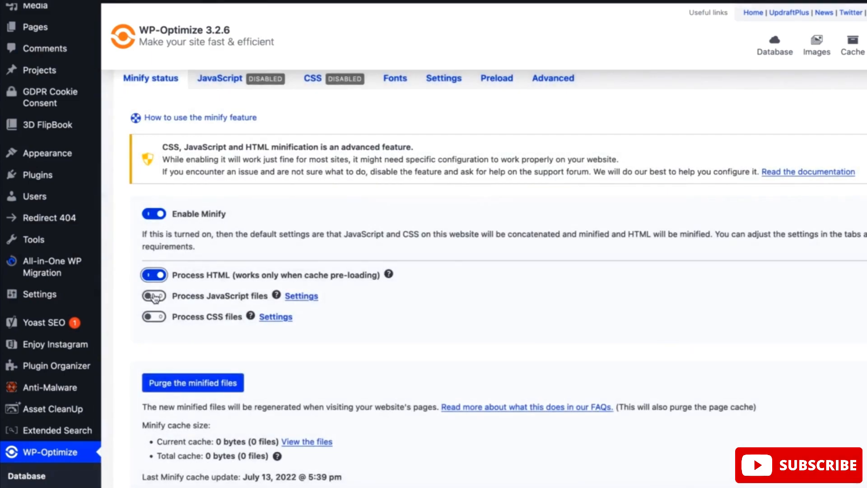
pyautogui.click(153, 296)
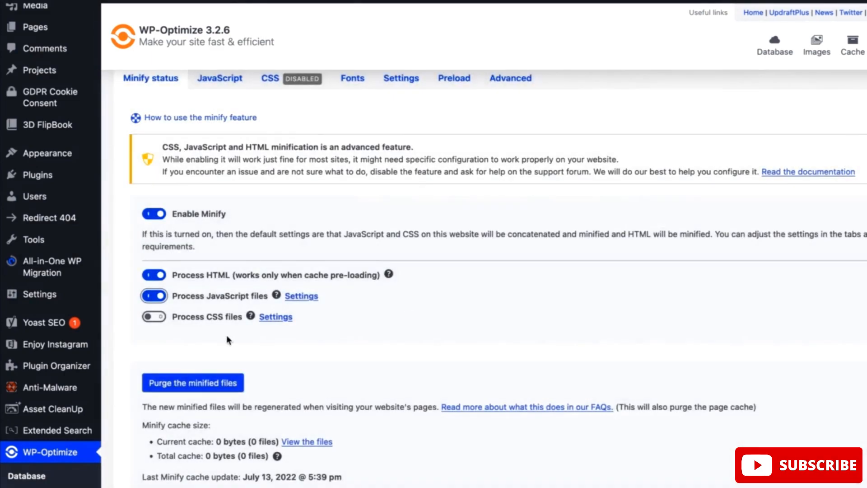
pyautogui.click(154, 317)
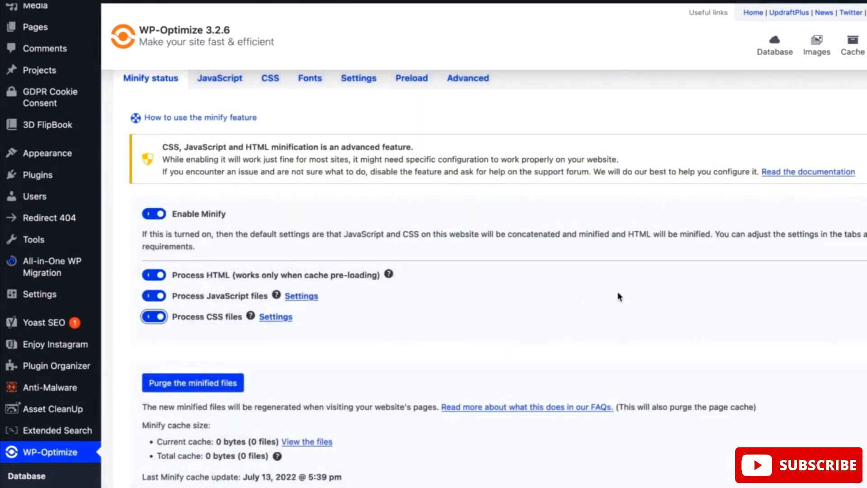
# Review the minification, merging, exclusion and defer options for JavaScript files and save the JavaScript settings
pyautogui.scroll(3, 618, 297)
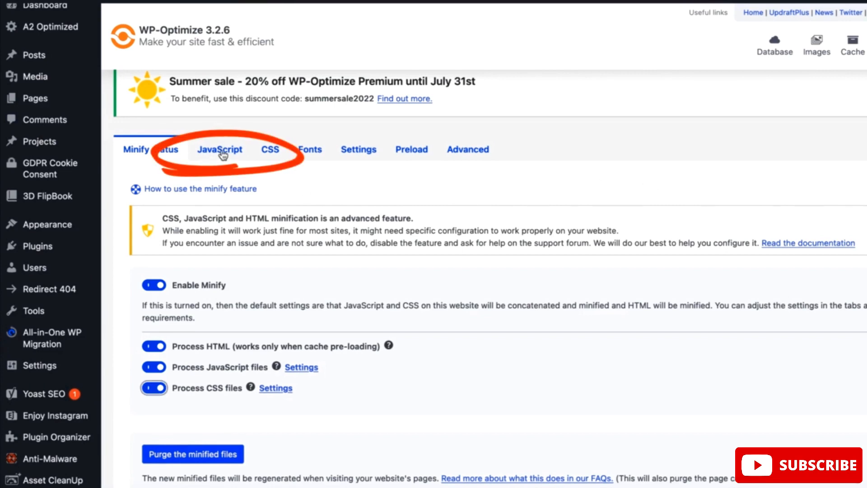
pyautogui.click(235, 155)
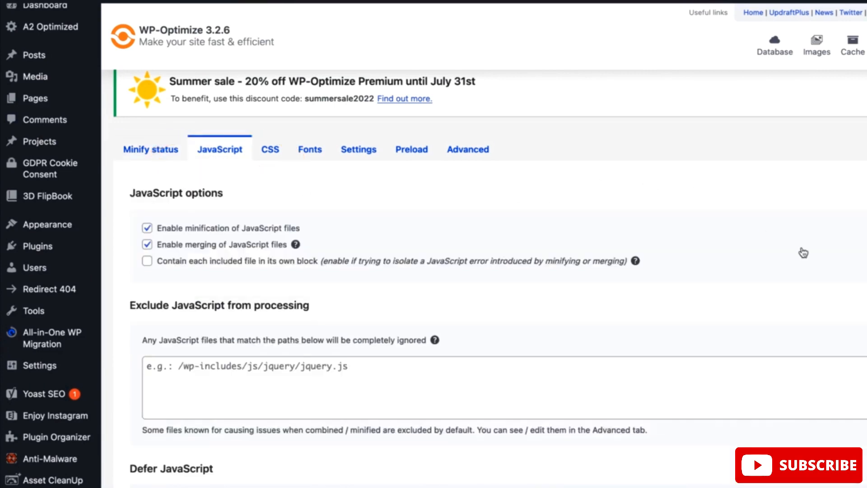
pyautogui.scroll(-1, 804, 252)
pyautogui.scroll(-2, 804, 252)
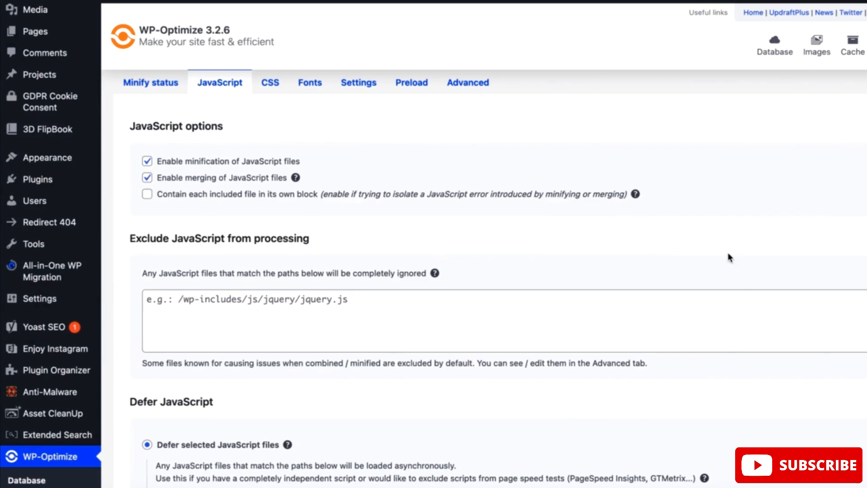
pyautogui.scroll(-5, 727, 242)
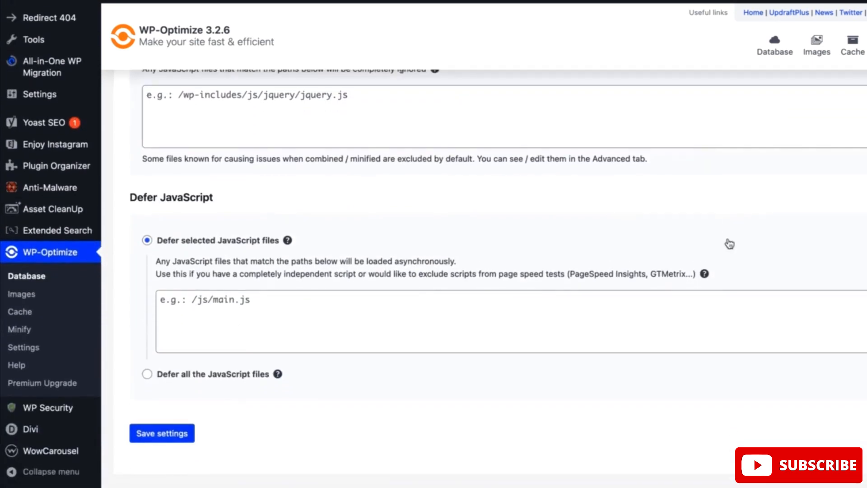
pyautogui.scroll(4, 729, 244)
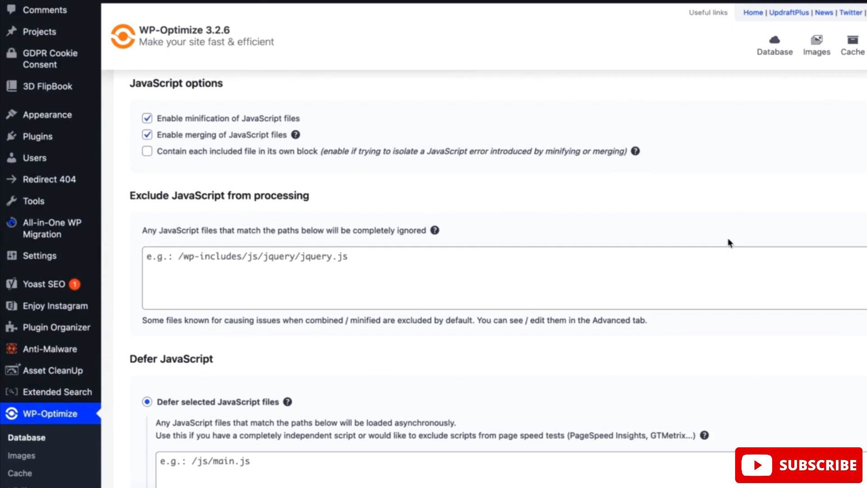
pyautogui.scroll(1, 727, 241)
pyautogui.scroll(-2, 725, 239)
pyautogui.scroll(-3, 725, 240)
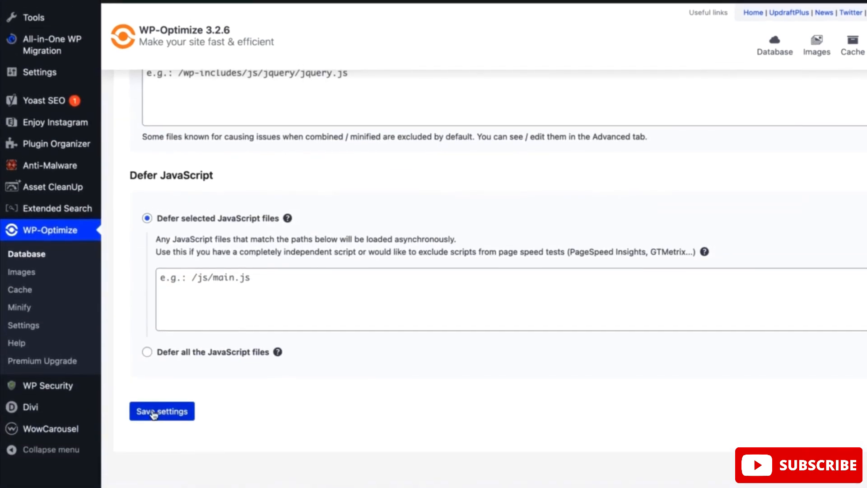
pyautogui.click(149, 412)
pyautogui.scroll(6, 663, 258)
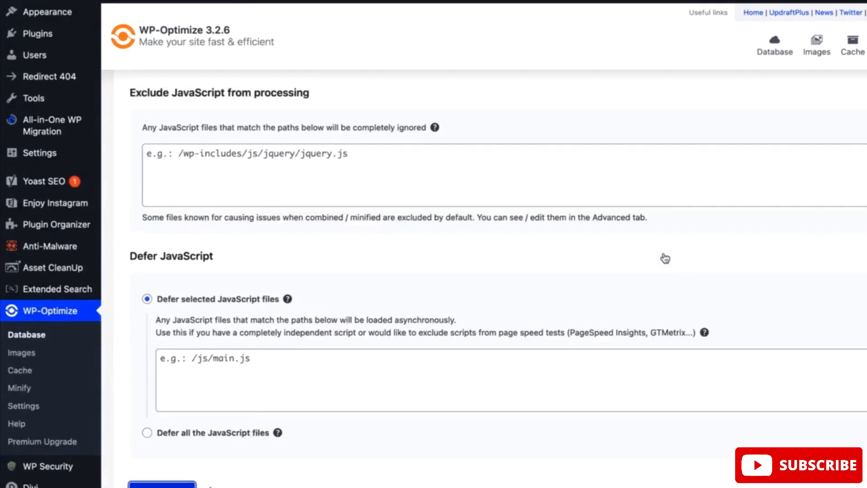
pyautogui.scroll(1, 663, 255)
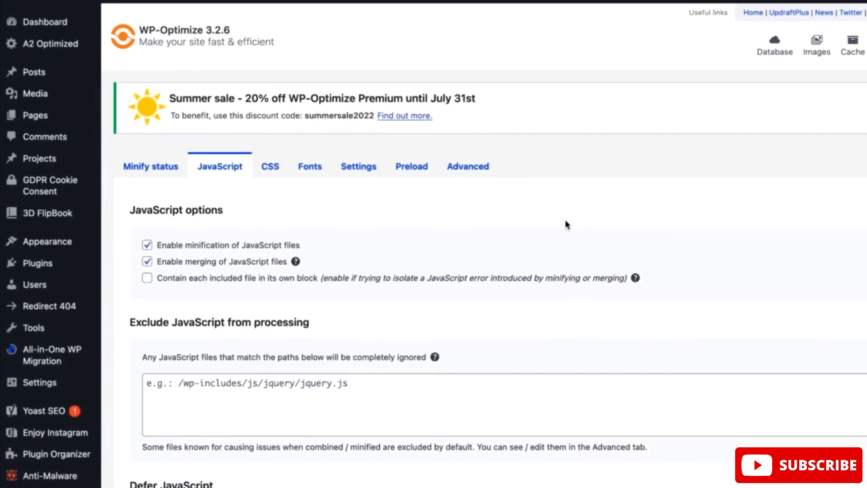
# Review the minification, merging, inlining, exclusion and asynchronous loading options for CSS files and save the CSS settings
pyautogui.click(272, 168)
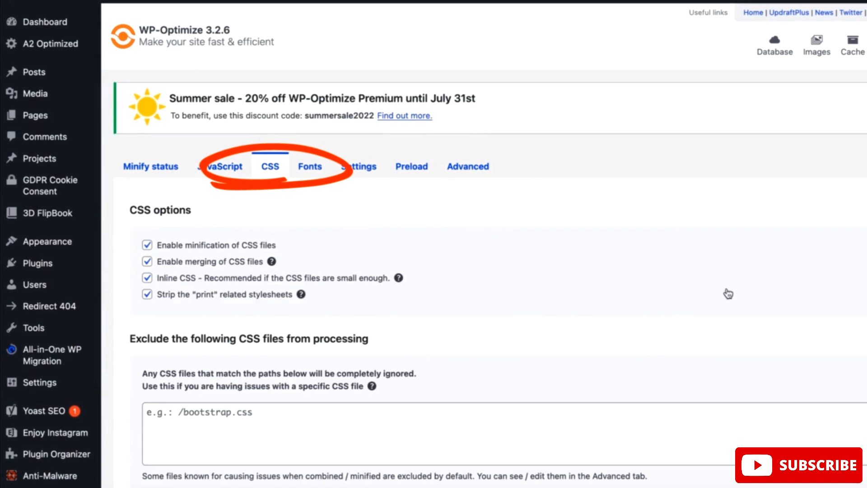
pyautogui.scroll(-3, 727, 294)
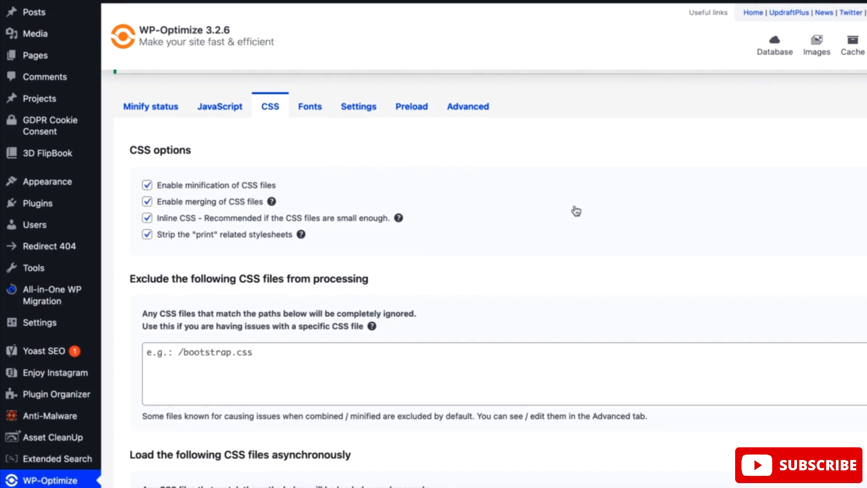
pyautogui.scroll(-4, 575, 256)
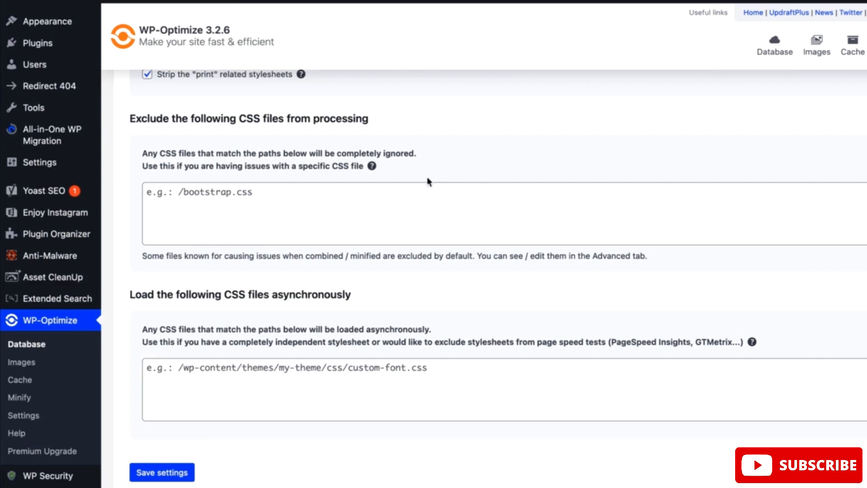
pyautogui.scroll(3, 244, 310)
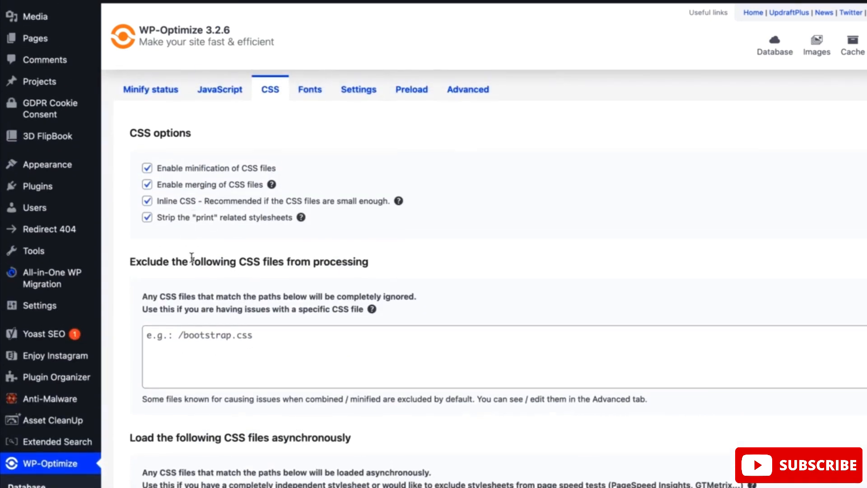
pyautogui.scroll(-5, 206, 424)
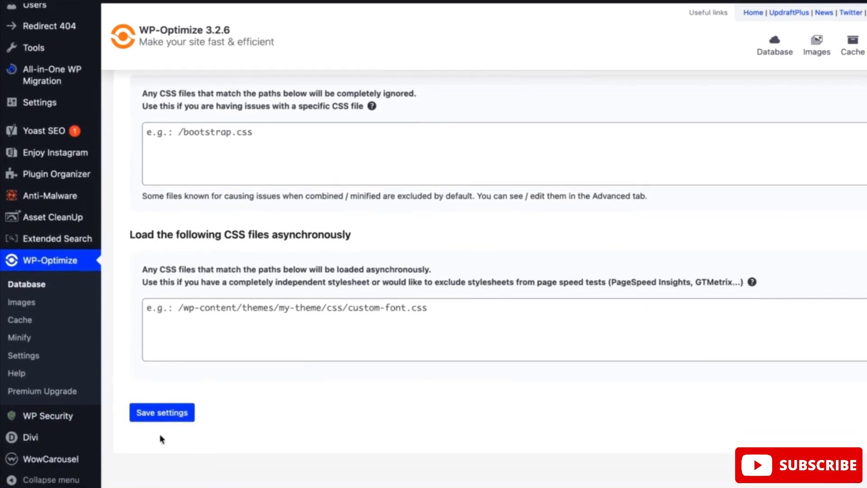
pyautogui.click(154, 422)
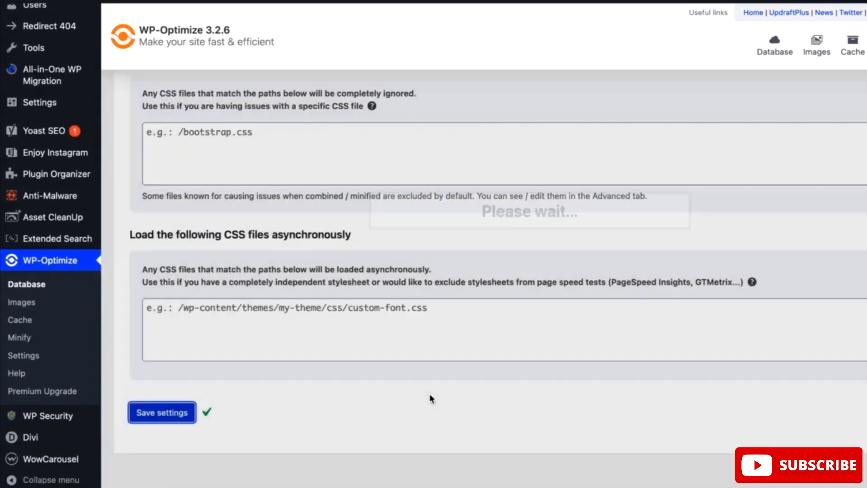
# Look through Minify's JavaScript, CSS, font, miscellaneous, preload and advanced settings
pyautogui.scroll(6, 480, 198)
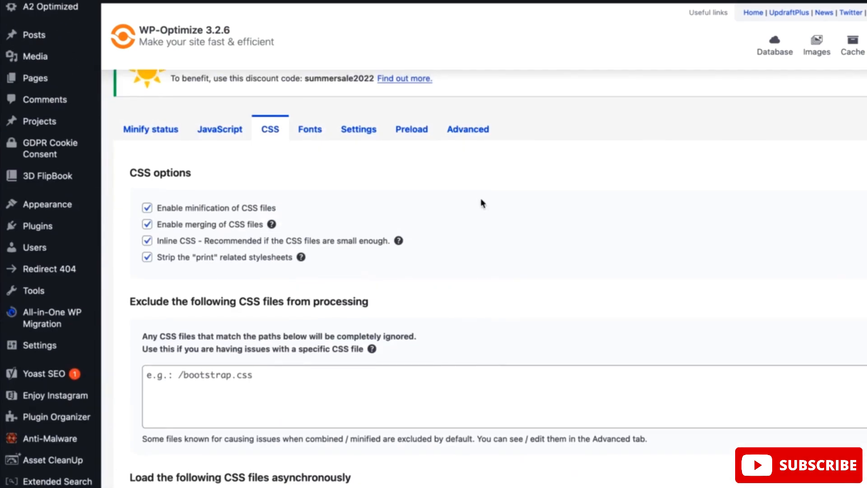
pyautogui.click(226, 130)
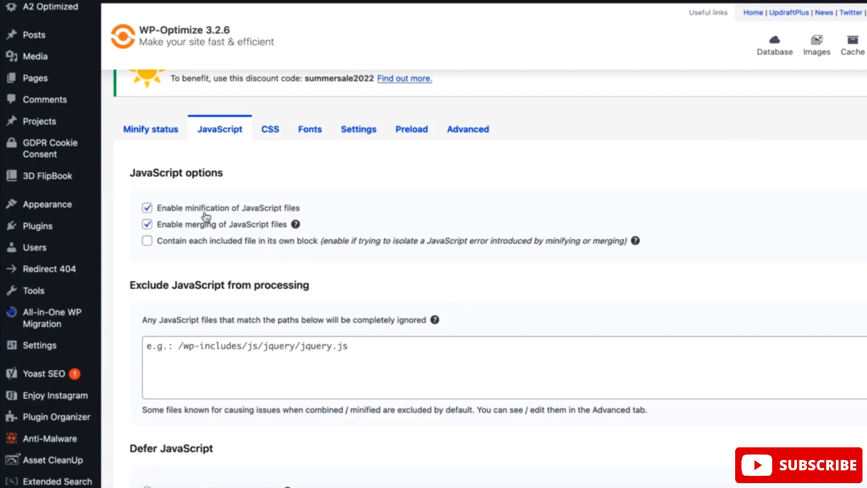
pyautogui.click(274, 132)
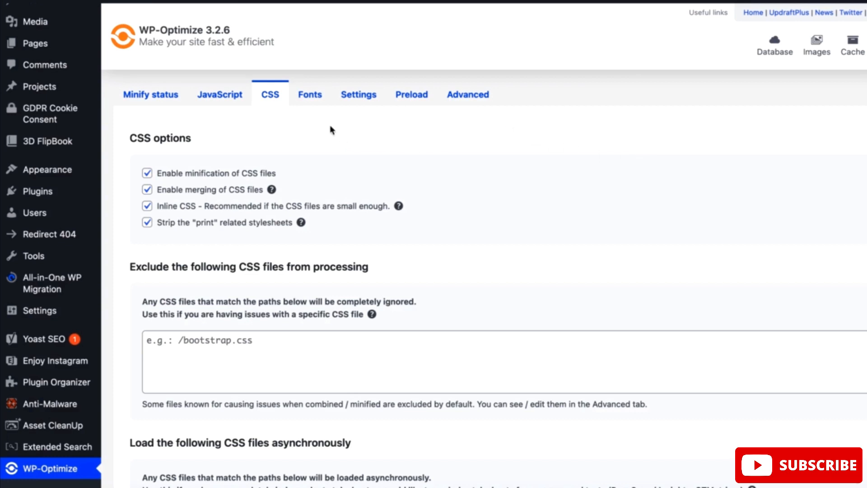
pyautogui.click(317, 102)
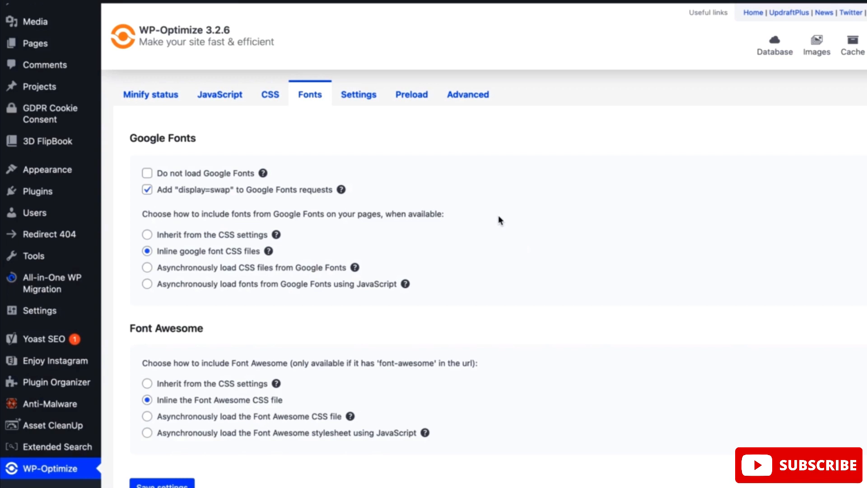
pyautogui.click(369, 98)
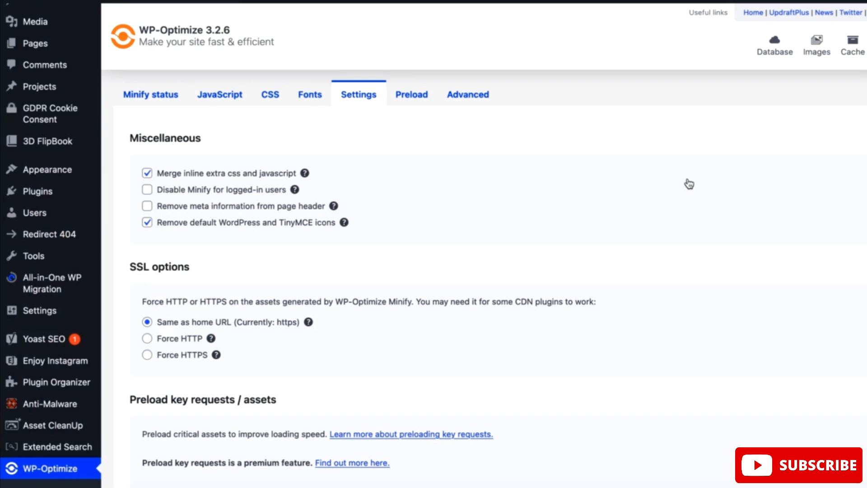
pyautogui.click(413, 100)
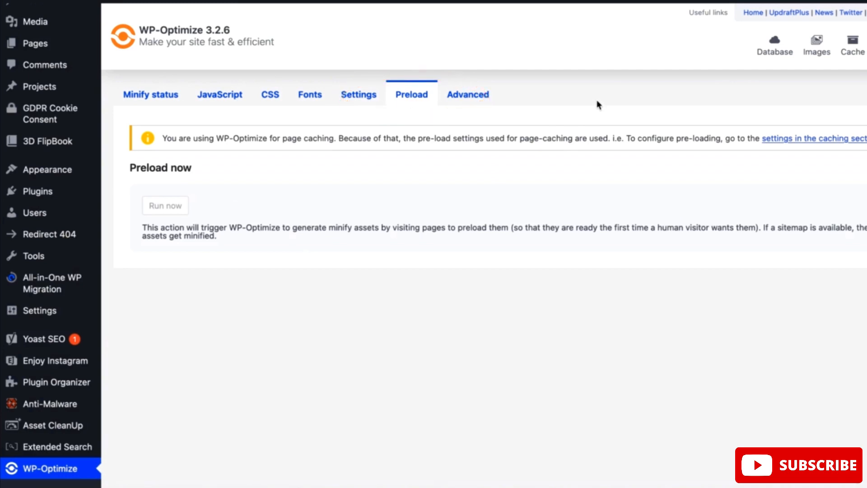
pyautogui.click(472, 97)
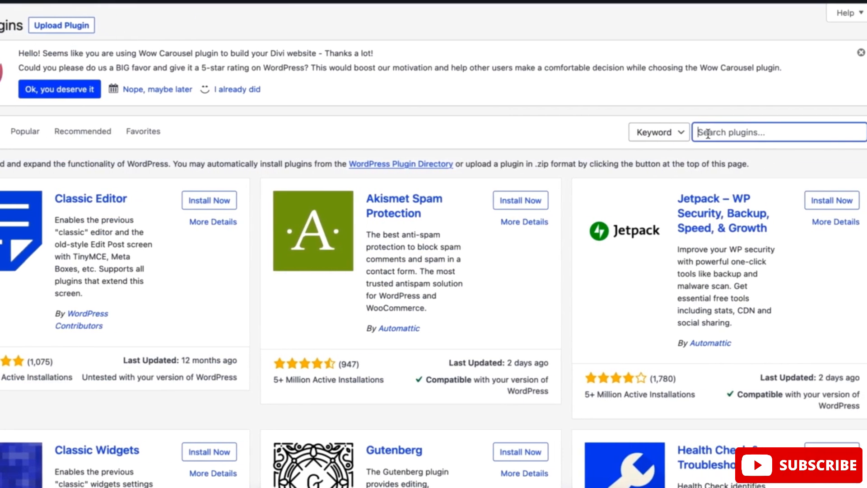
# Search the plugin directory for Asset CleanUp: Page Speed Booster and read through its details
pyautogui.write('Asset CleanUp: Page Speed Booster')
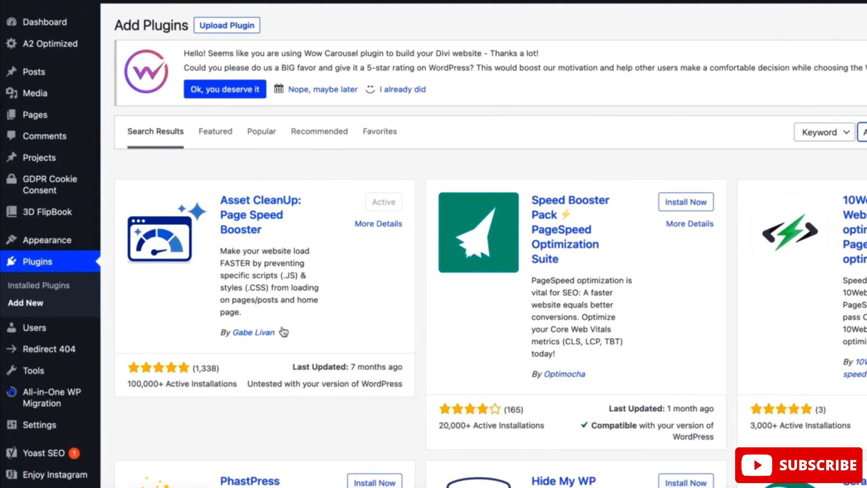
pyautogui.click(367, 226)
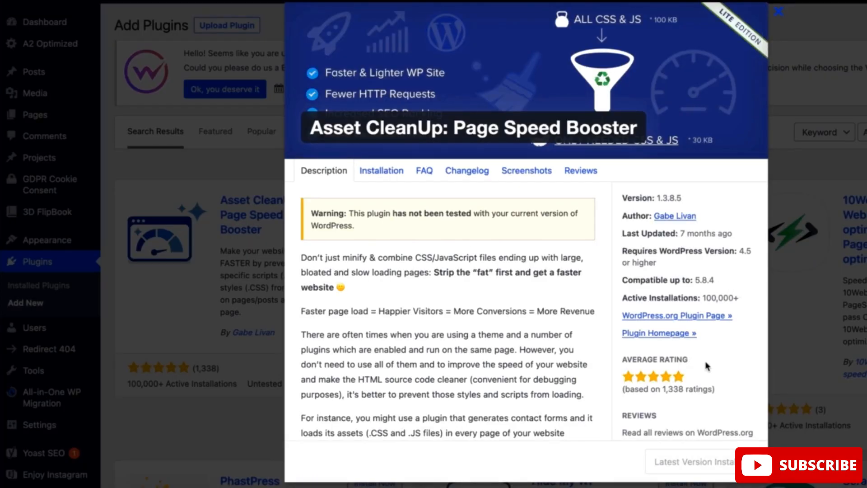
pyautogui.scroll(-6, 707, 366)
pyautogui.scroll(1, 706, 366)
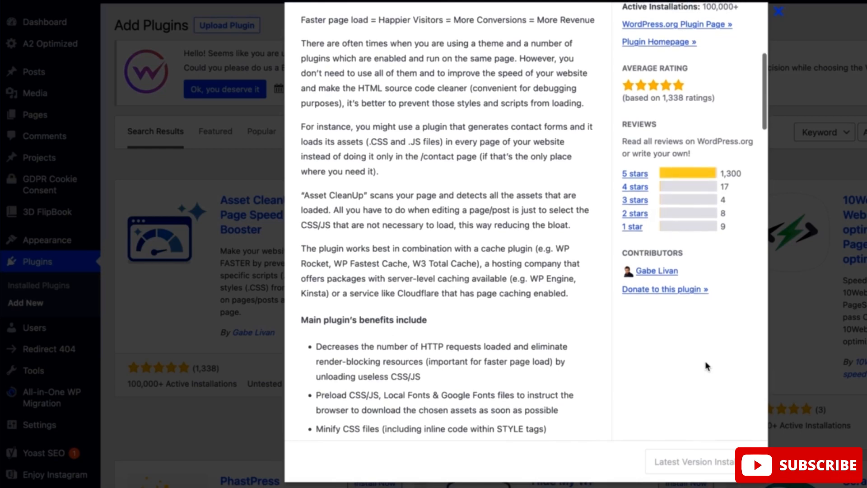
pyautogui.scroll(6, 707, 366)
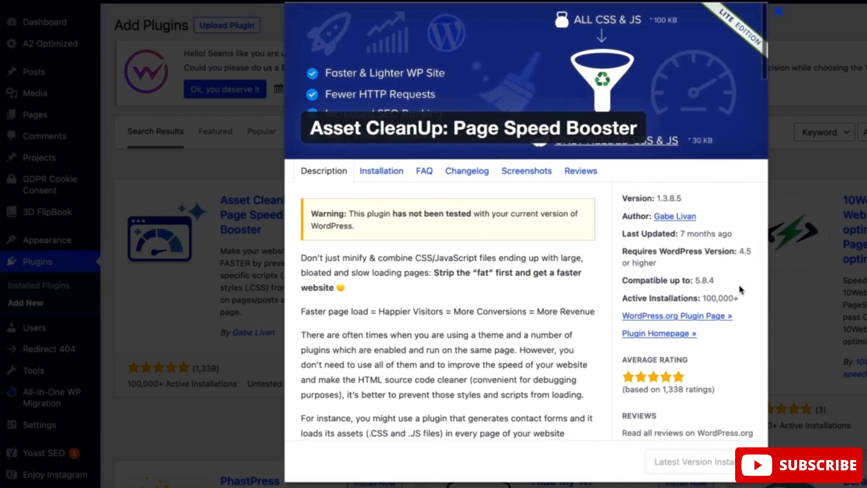
pyautogui.click(780, 12)
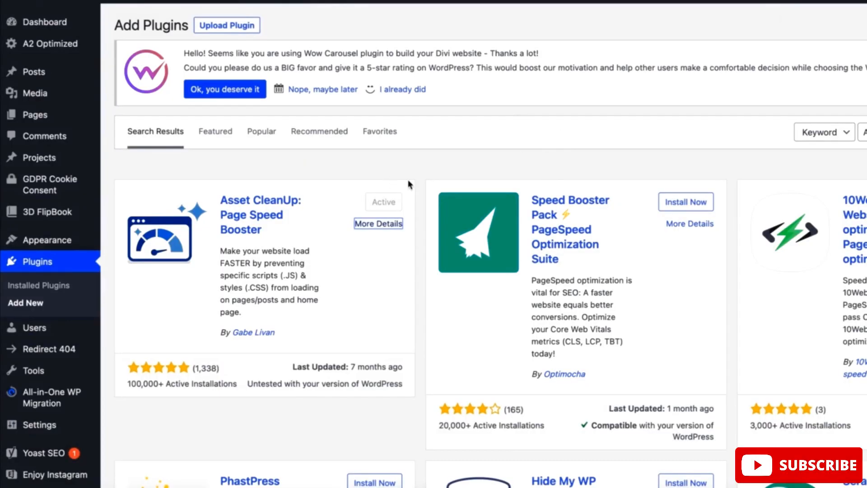
# Read Asset CleanUp's Getting Started page on how the plugin works and which page caching solutions it recommends
pyautogui.click(335, 200)
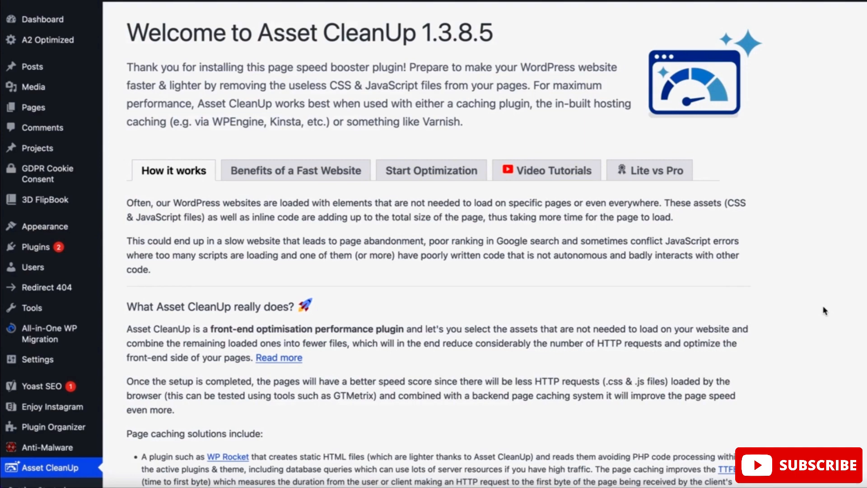
pyautogui.scroll(-5, 827, 307)
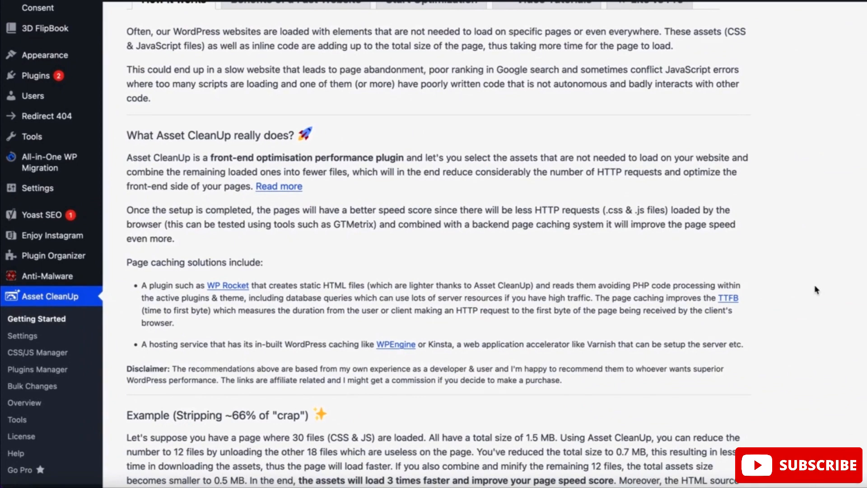
pyautogui.scroll(1, 812, 283)
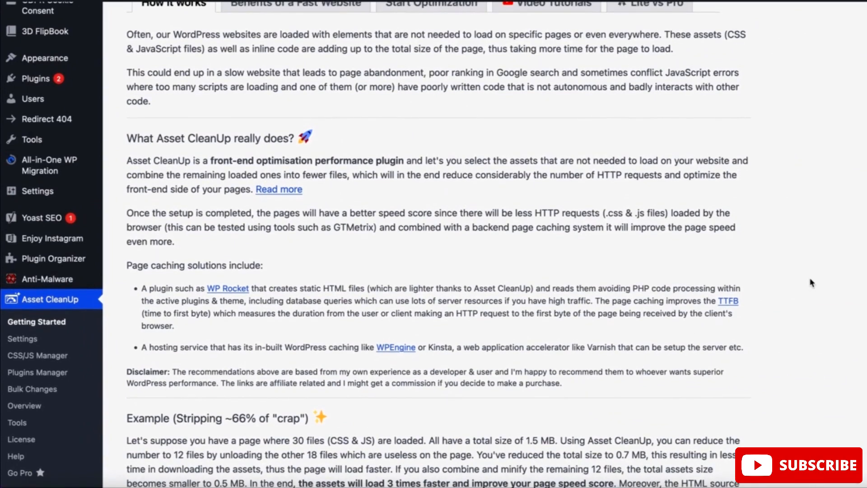
pyautogui.scroll(1, 812, 283)
pyautogui.scroll(5, 811, 283)
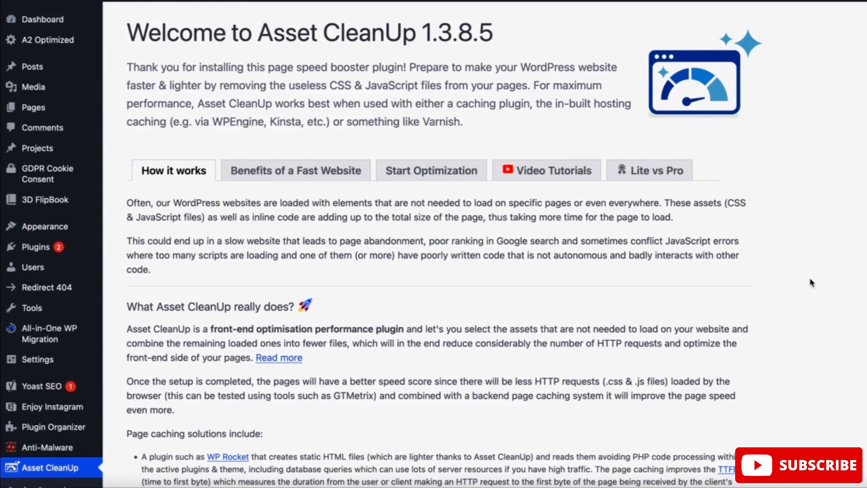
pyautogui.scroll(-3, 812, 283)
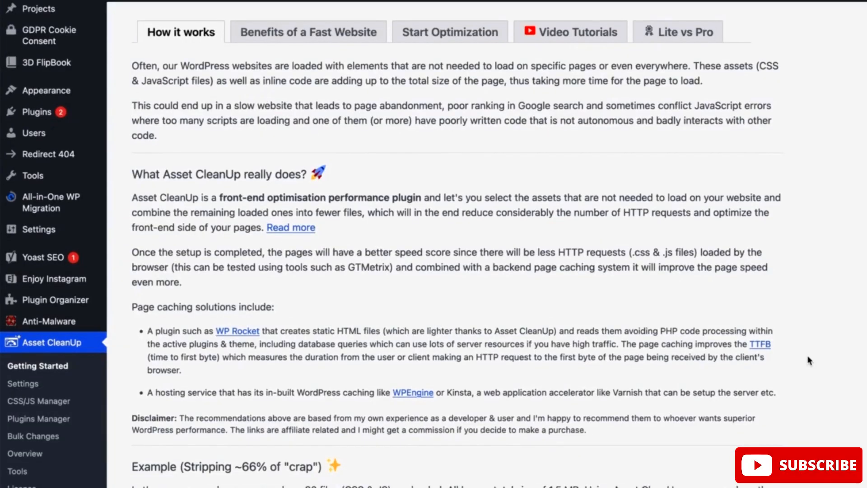
pyautogui.scroll(-2, 808, 360)
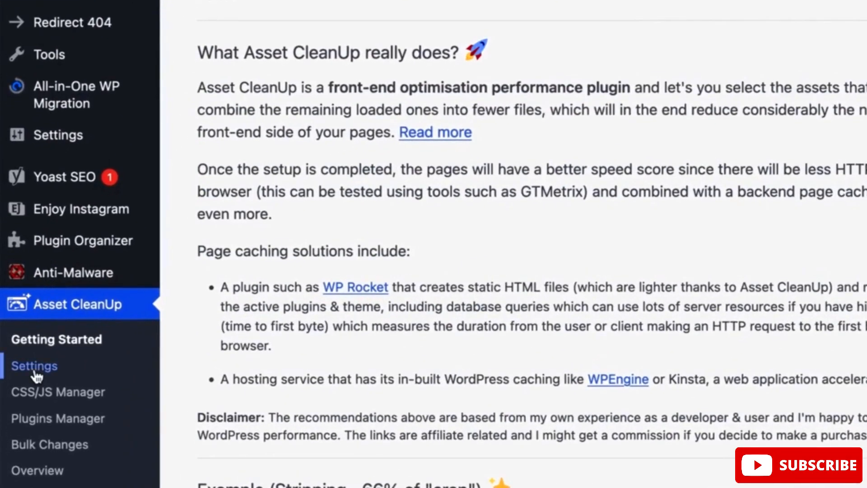
# Look over Asset CleanUp's plugin usage preferences and the reset options among its tools
pyautogui.click(34, 370)
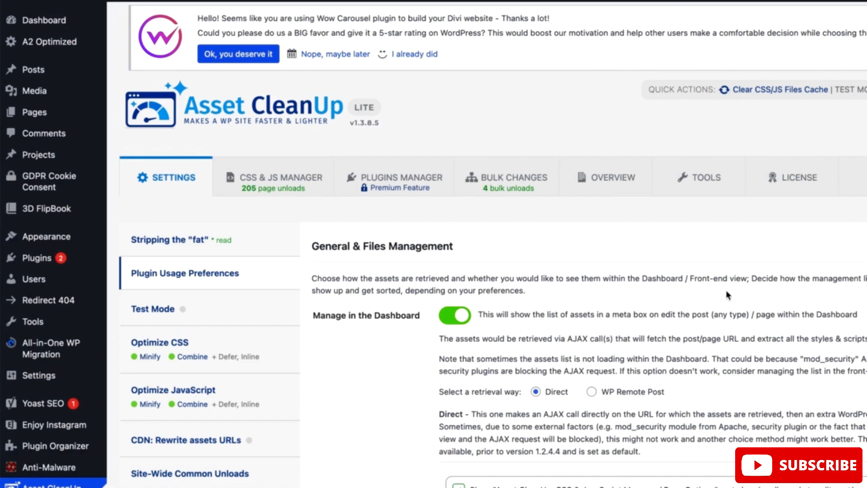
pyautogui.scroll(-3, 727, 295)
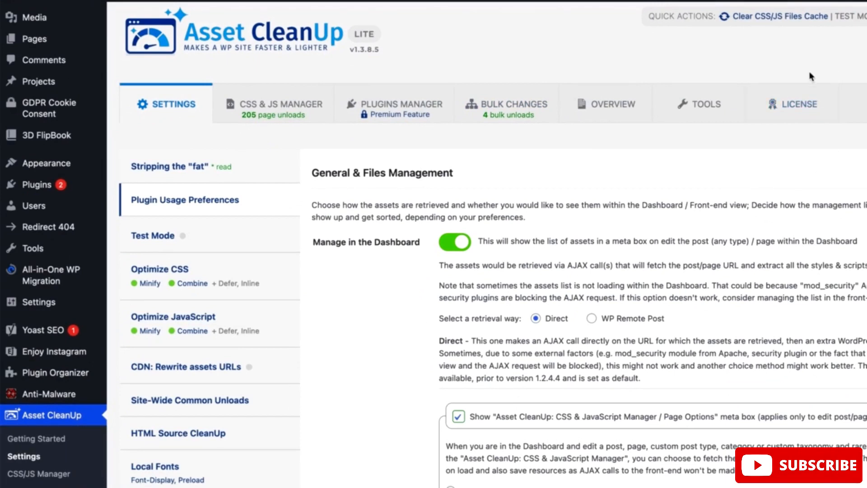
pyautogui.click(720, 116)
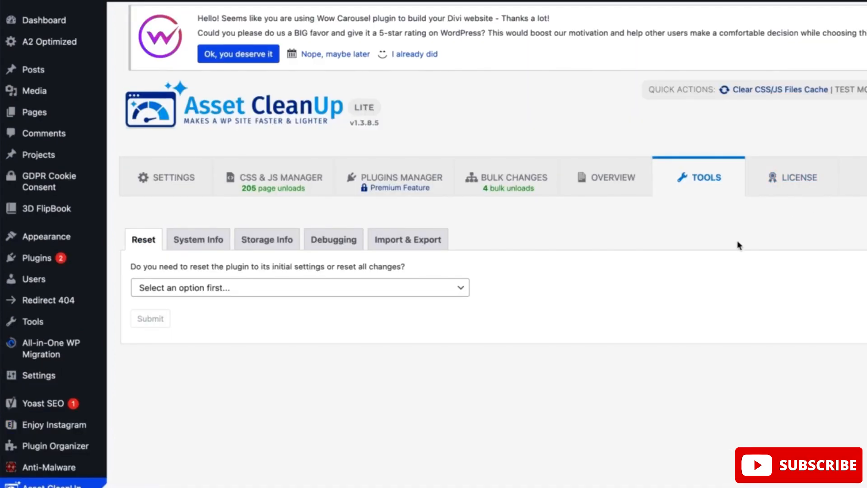
pyautogui.click(465, 289)
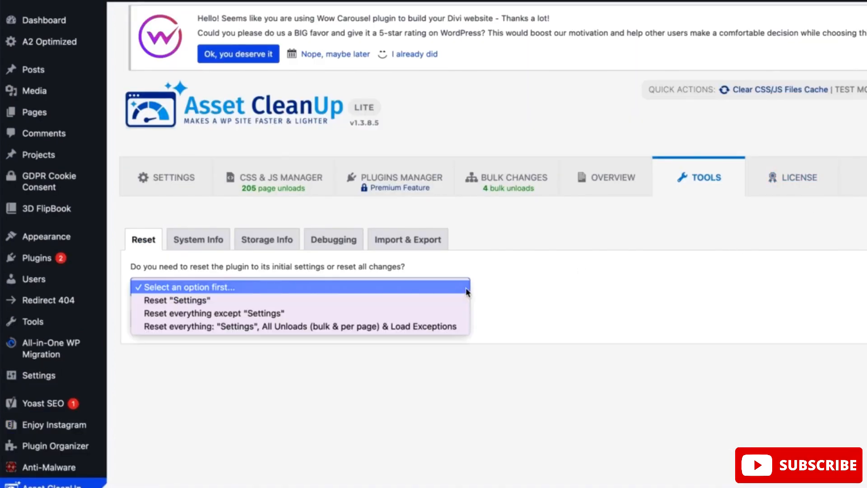
pyautogui.click(533, 237)
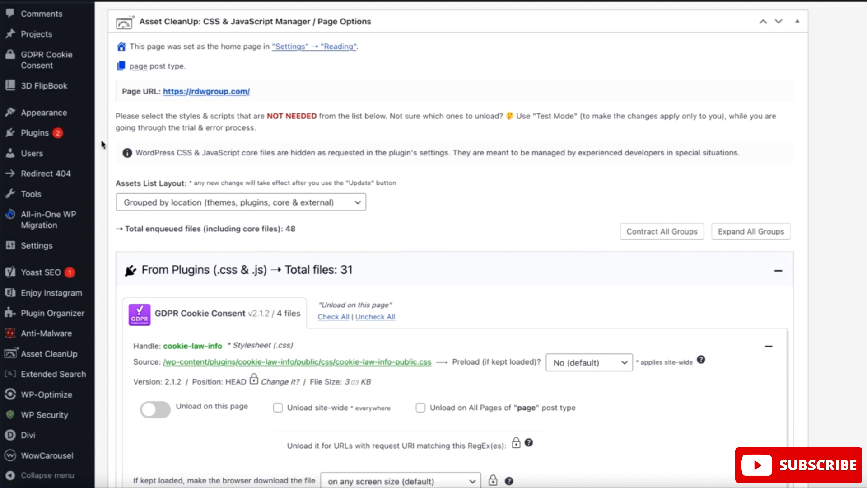
# Examine the home page's Asset CleanUp CSS & JavaScript Manager, including the unload options for the GDPR Cookie Consent files
pyautogui.scroll(4, 103, 144)
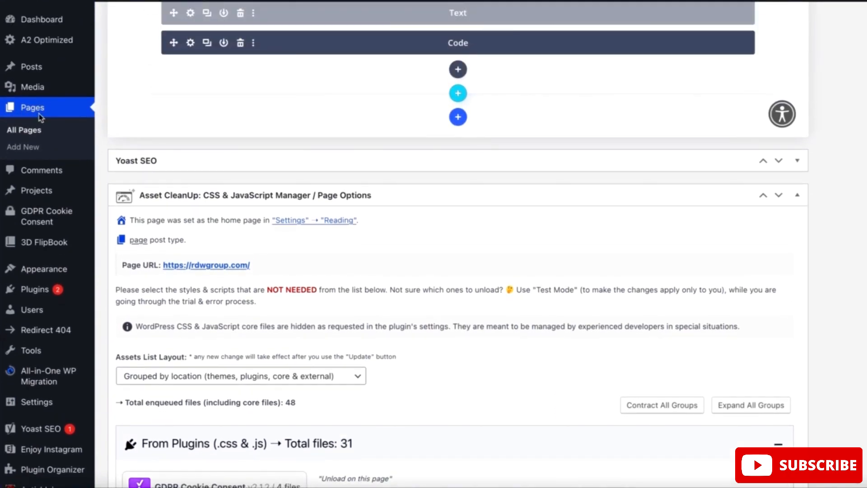
pyautogui.scroll(5, 151, 163)
pyautogui.scroll(-3, 150, 164)
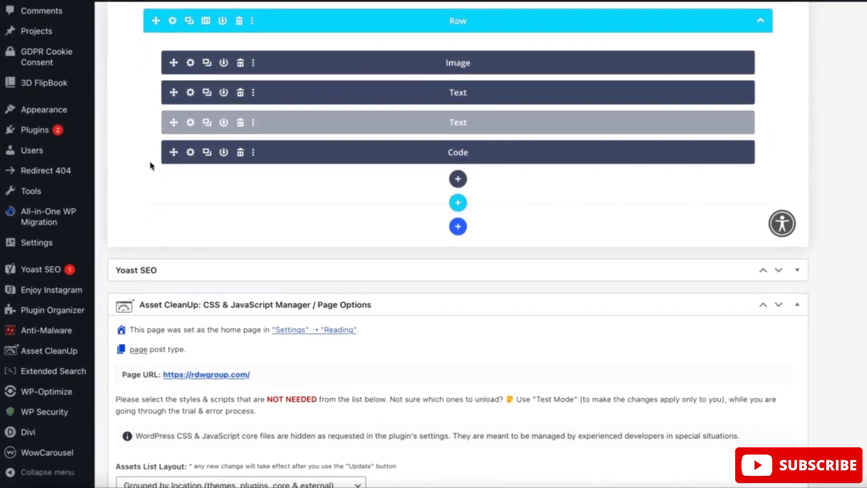
pyautogui.scroll(-1, 151, 164)
pyautogui.scroll(-1, 580, 159)
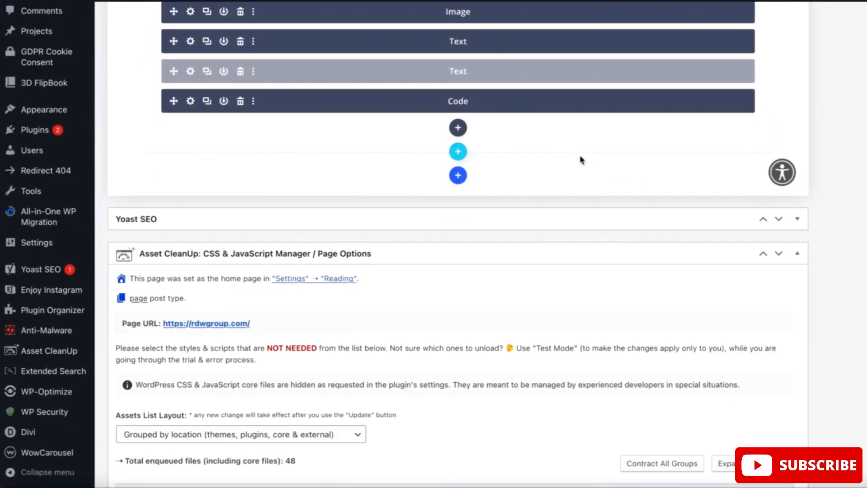
pyautogui.scroll(-5, 821, 278)
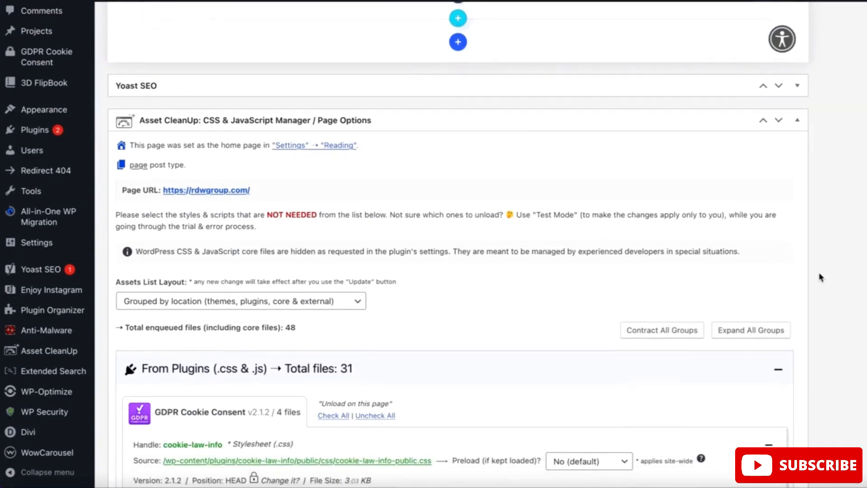
pyautogui.scroll(1, 821, 278)
pyautogui.scroll(-1, 821, 277)
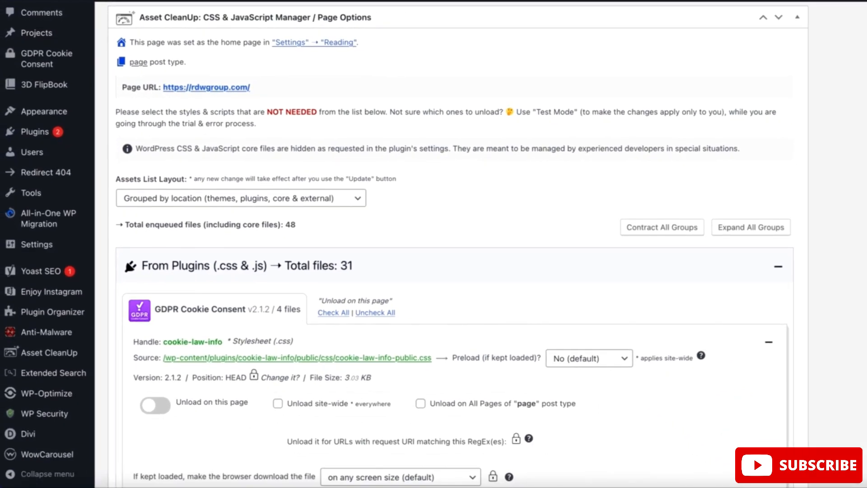
pyautogui.scroll(-3, 846, 345)
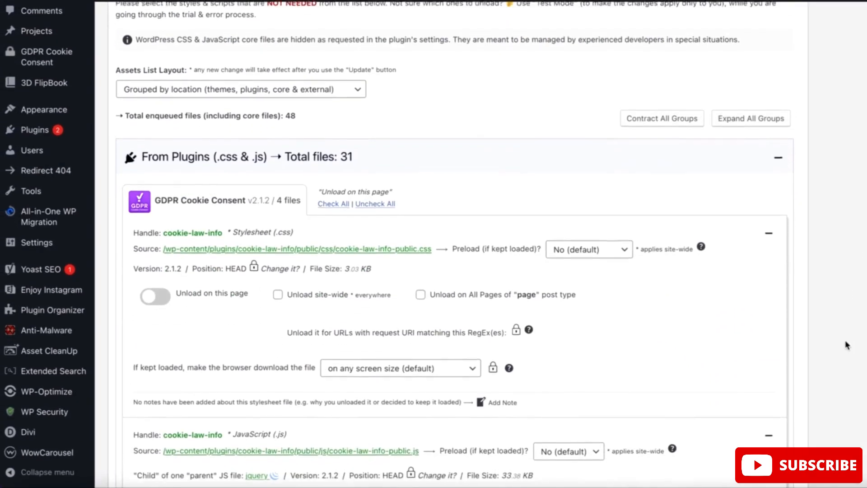
# Try the Unload on this page switch for the Easy Author Image stylesheet, turning unloading off and on again
pyautogui.scroll(-2, 845, 344)
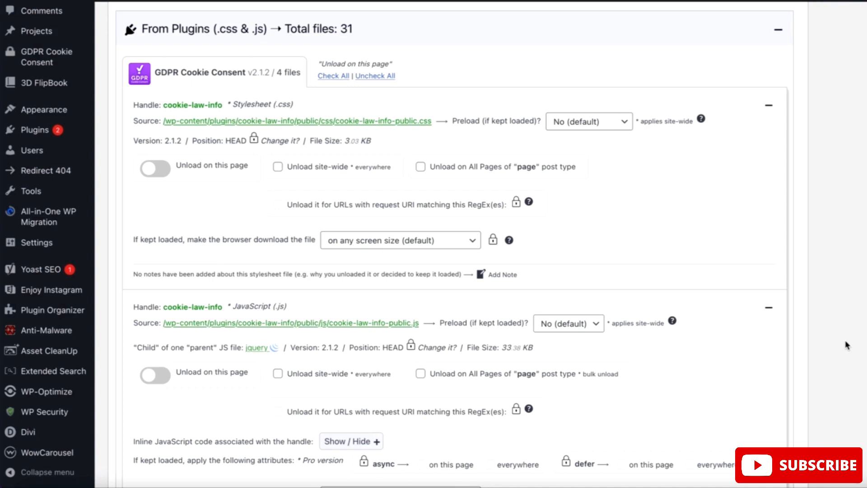
pyautogui.scroll(-1, 847, 346)
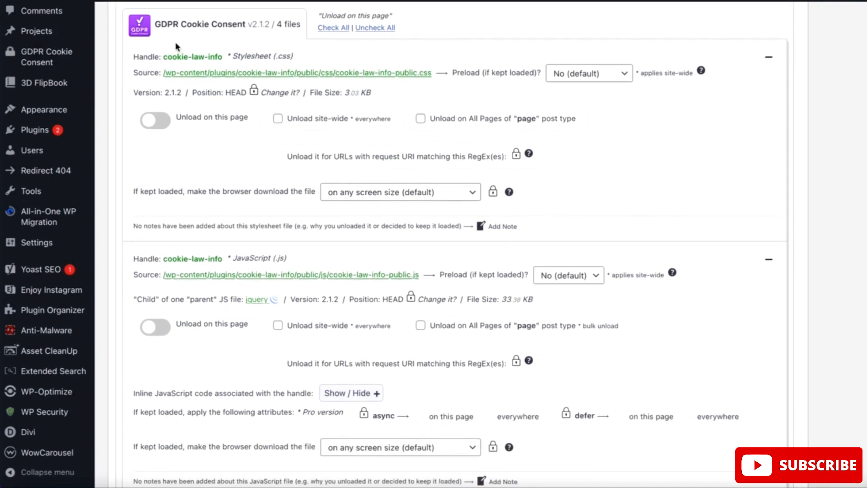
pyautogui.scroll(-1, 844, 302)
pyautogui.scroll(-8, 844, 302)
pyautogui.scroll(-10, 843, 302)
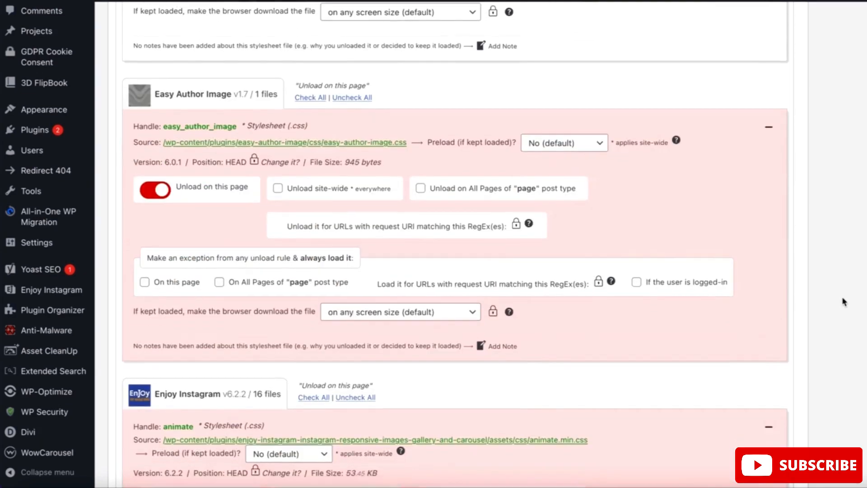
pyautogui.scroll(-2, 843, 301)
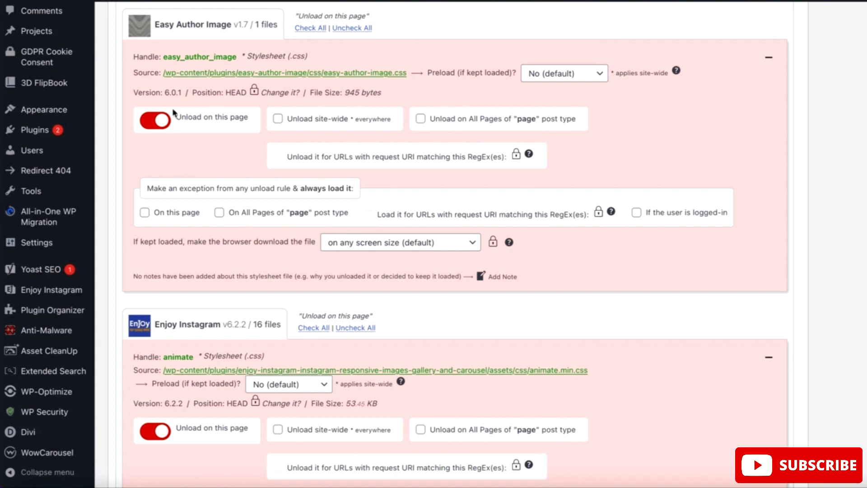
pyautogui.click(152, 122)
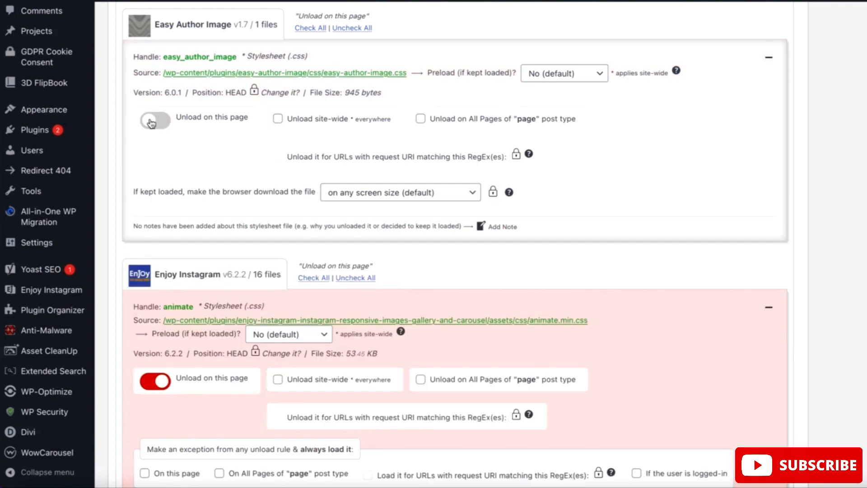
pyautogui.click(154, 121)
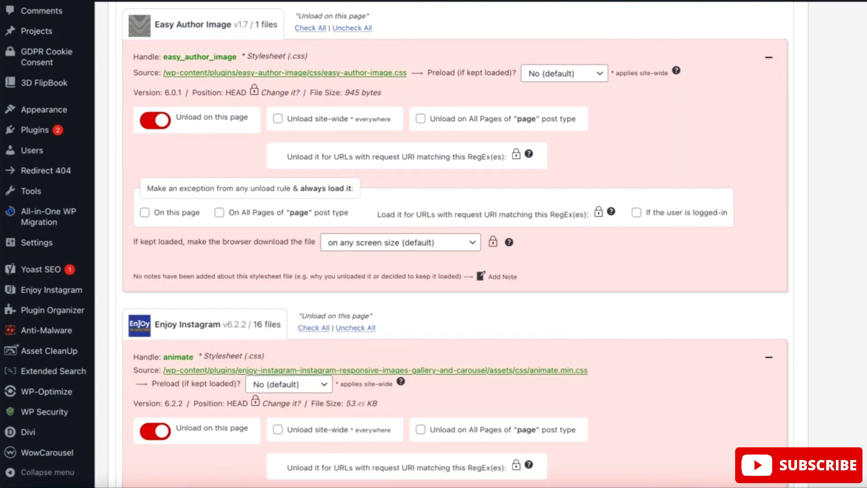
# Examine the unload settings of the Enjoy Instagram files from the animate stylesheet to the polaroid and showcase carousel themes
pyautogui.scroll(-6, 452, 243)
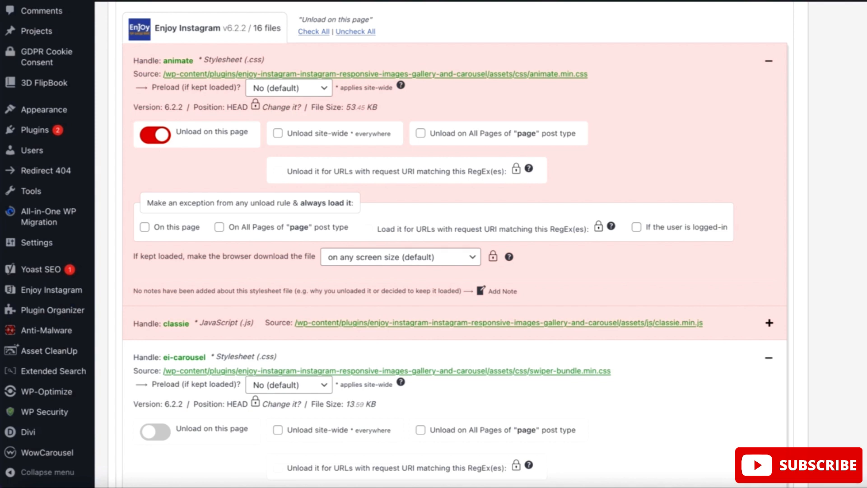
pyautogui.scroll(-3, 454, 244)
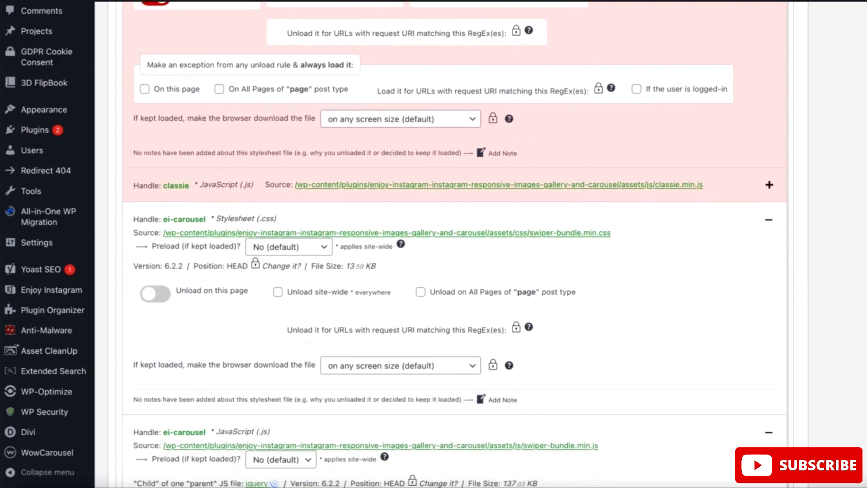
pyautogui.scroll(-3, 820, 286)
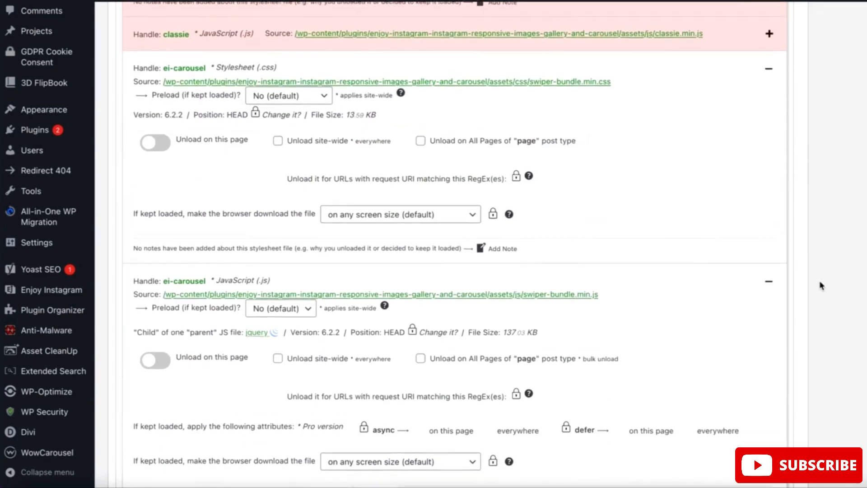
pyautogui.scroll(6, 821, 286)
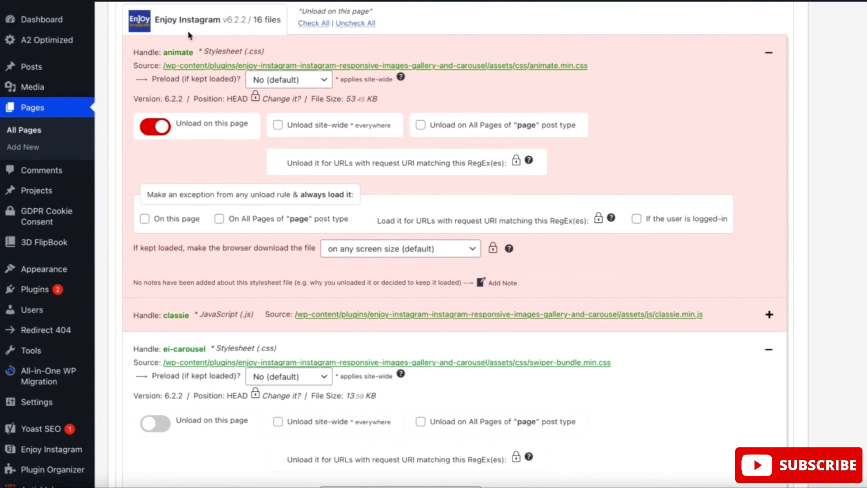
pyautogui.scroll(-1, 836, 227)
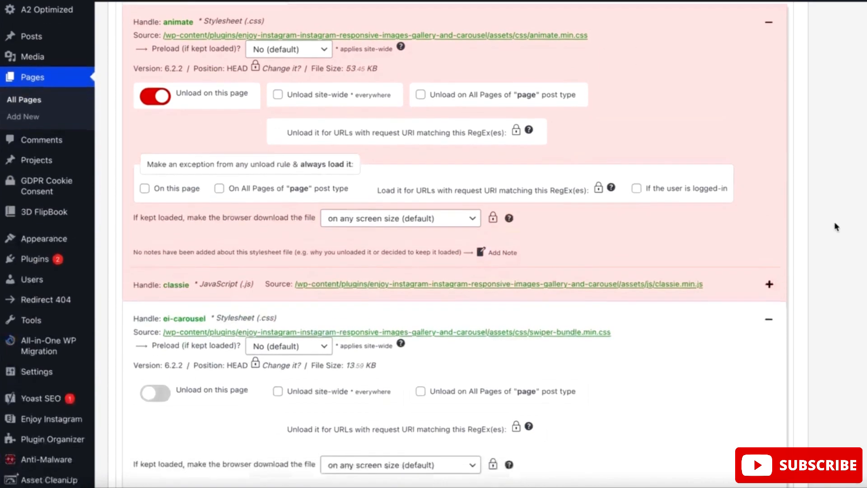
pyautogui.scroll(-12, 836, 227)
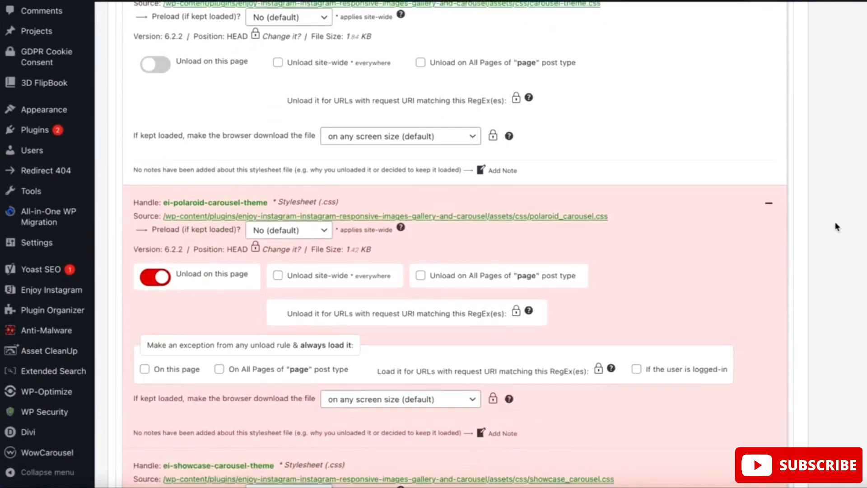
pyautogui.scroll(-4, 836, 227)
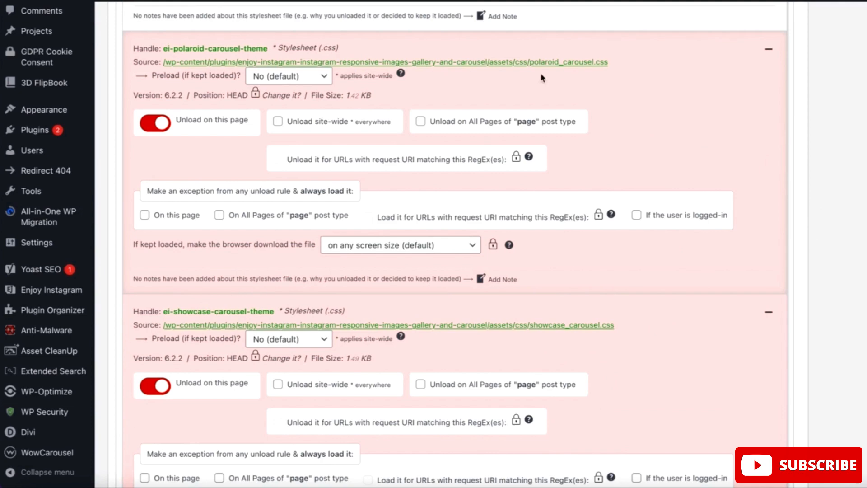
pyautogui.scroll(-1, 809, 260)
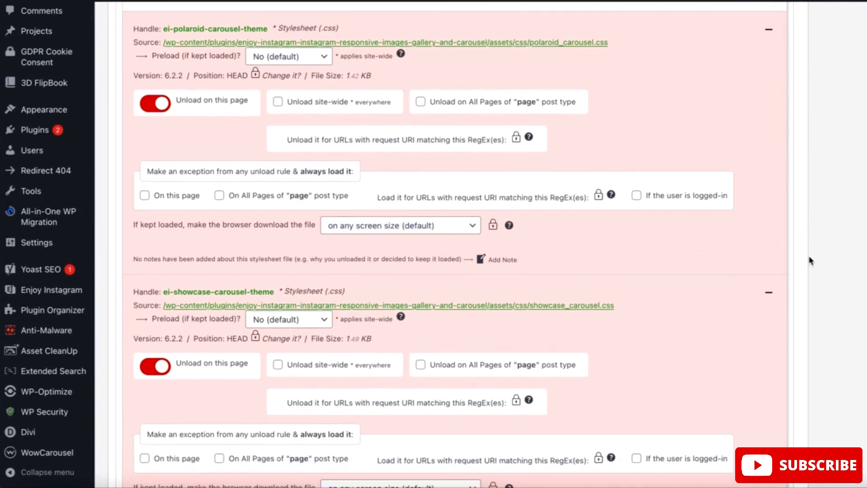
pyautogui.click(145, 112)
pyautogui.click(145, 112)
# Examine the unload settings of the remaining Enjoy Instagram files, including enjoy_instagramm_css, fancybox, grid_fallback, grid_style and gridrotator
pyautogui.scroll(-8, 838, 264)
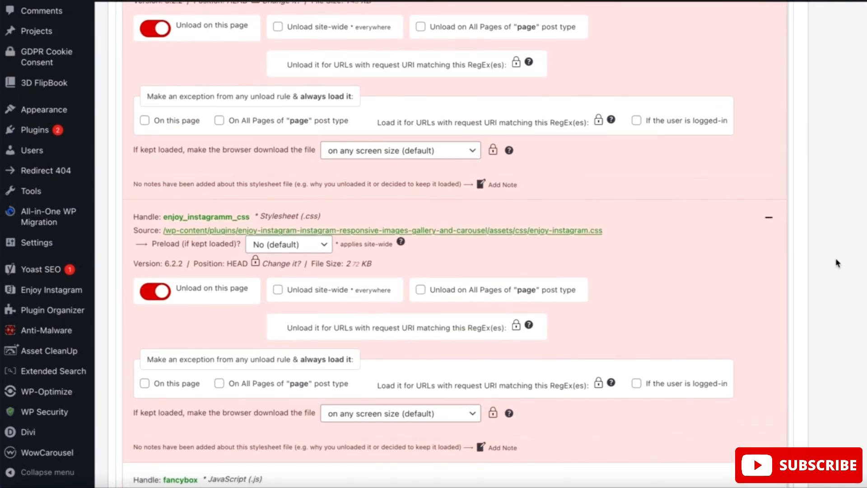
pyautogui.scroll(-9, 838, 263)
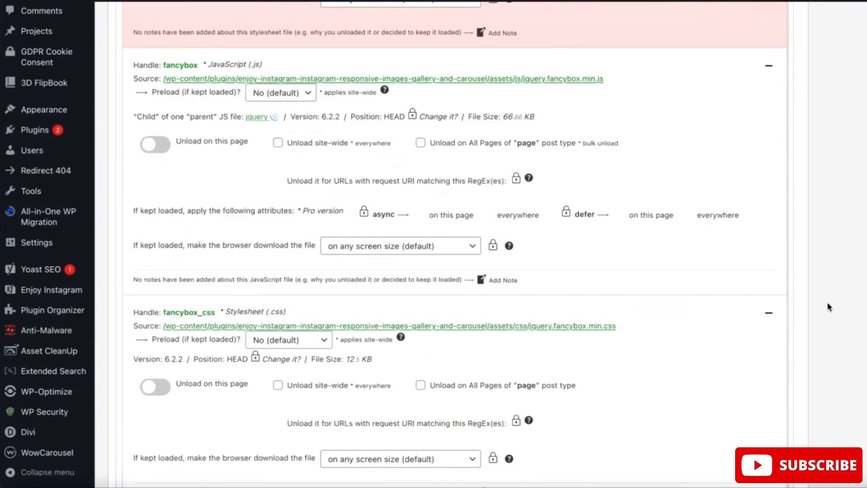
pyautogui.scroll(-3, 829, 307)
pyautogui.scroll(-6, 829, 306)
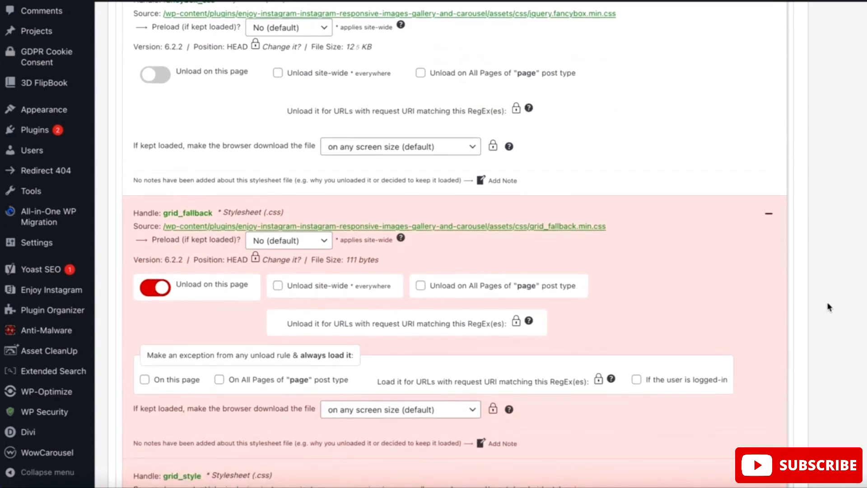
pyautogui.scroll(-3, 830, 307)
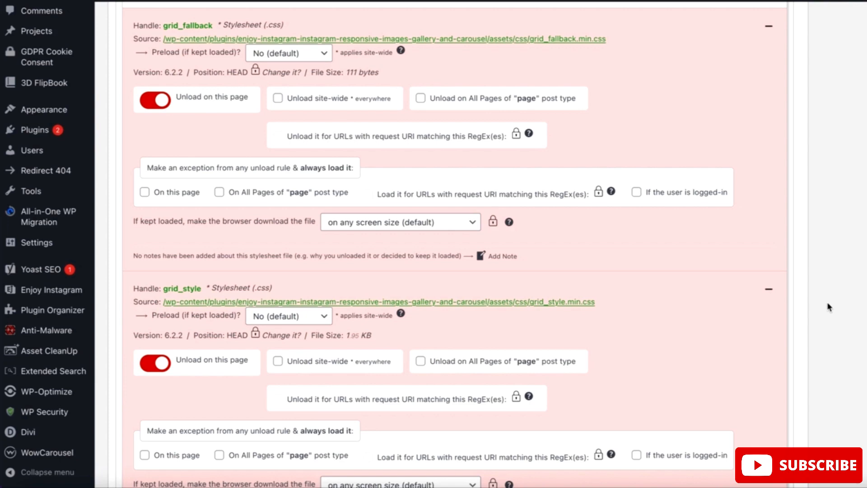
pyautogui.scroll(-15, 830, 307)
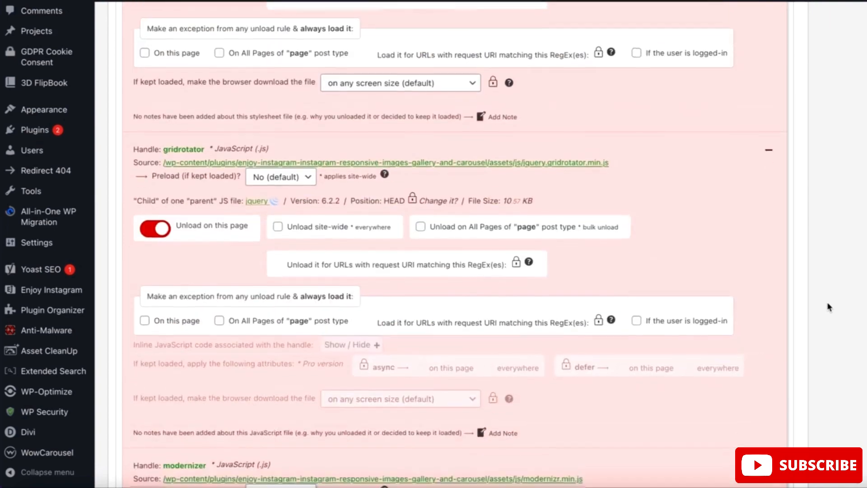
pyautogui.scroll(-9, 829, 308)
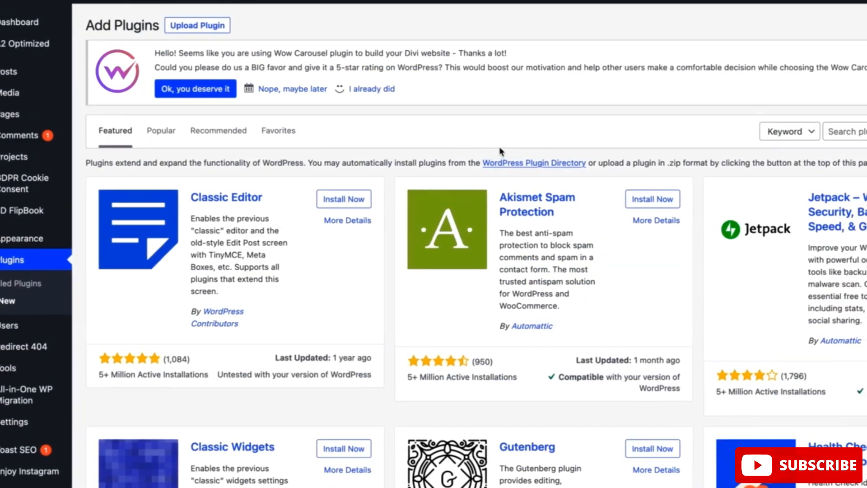
# Search the plugin directory for "imagify"
pyautogui.click(793, 133)
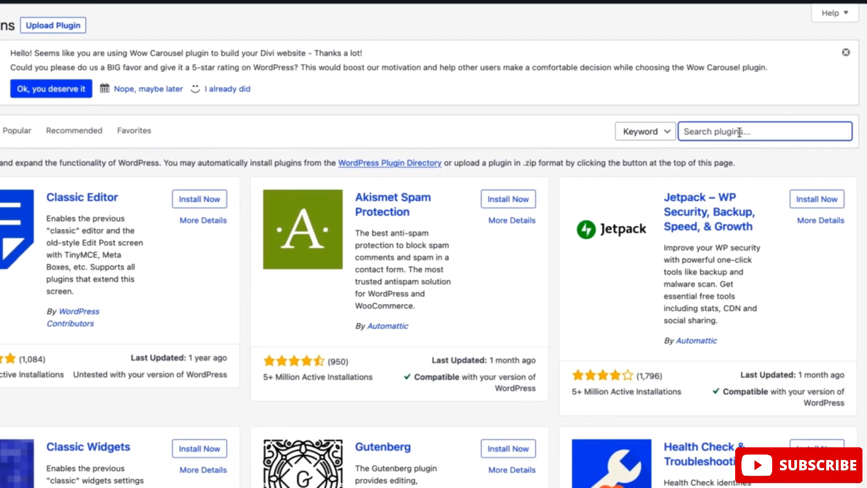
pyautogui.write('imagify')
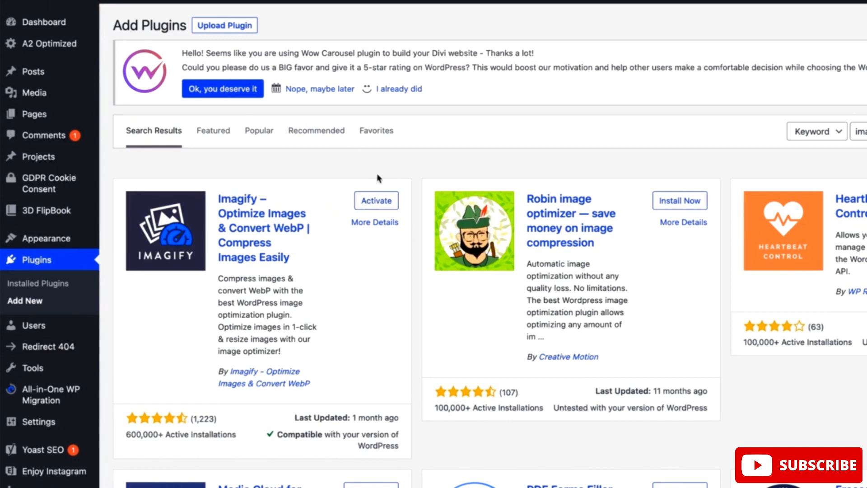
# Find Imagify among the installed plugins and activate it
pyautogui.click(36, 261)
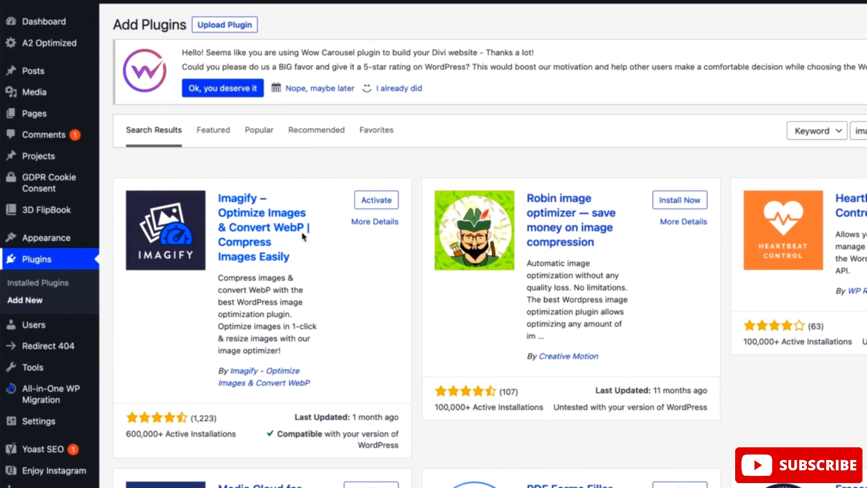
pyautogui.scroll(-1, 382, 308)
pyautogui.scroll(-15, 381, 308)
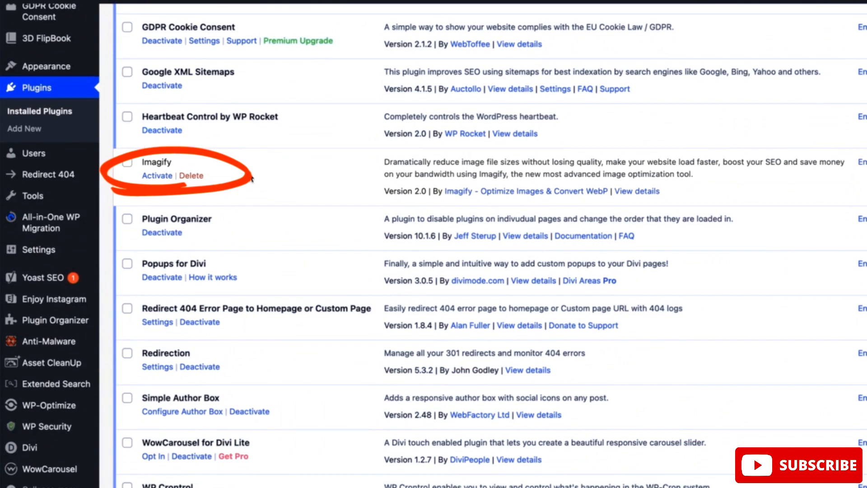
pyautogui.click(157, 176)
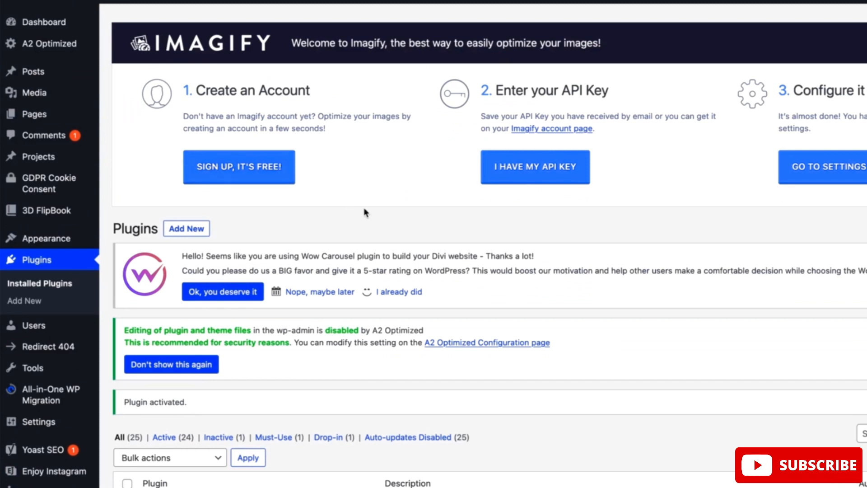
# Connect the site to Imagify by pasting the account's API key, and close the confirmation message
pyautogui.scroll(-1, 366, 212)
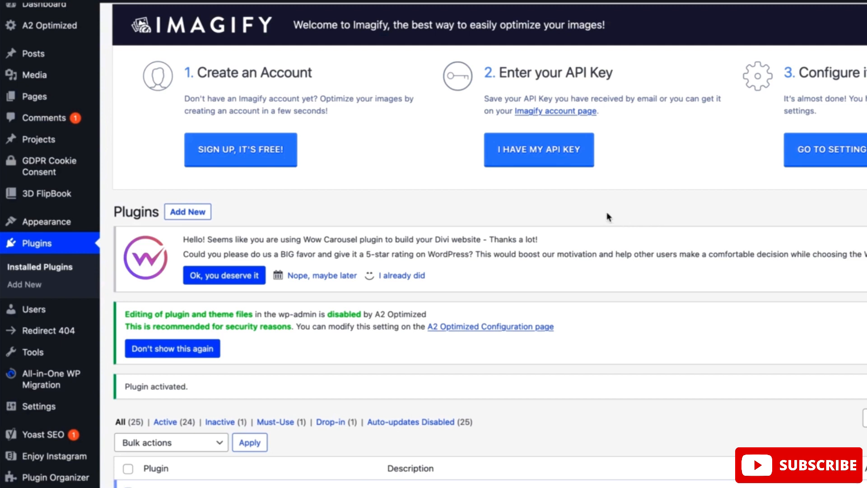
pyautogui.click(533, 153)
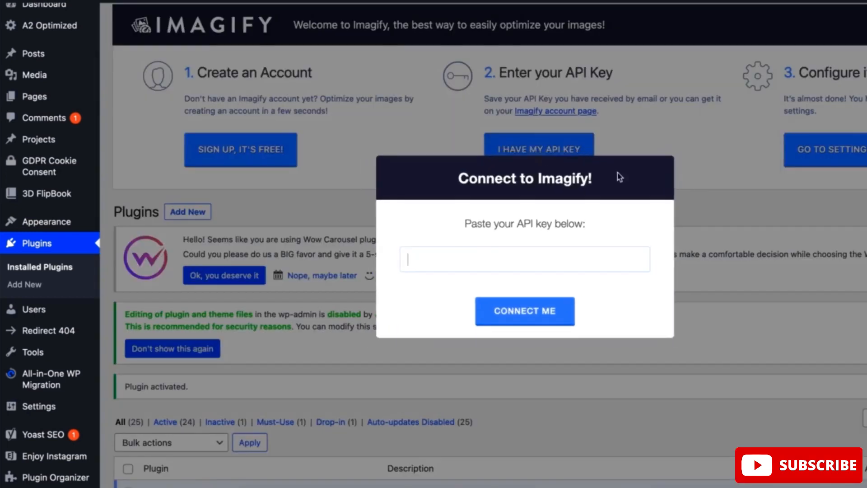
pyautogui.click(527, 260)
pyautogui.hotkey('ctrl', 'v')
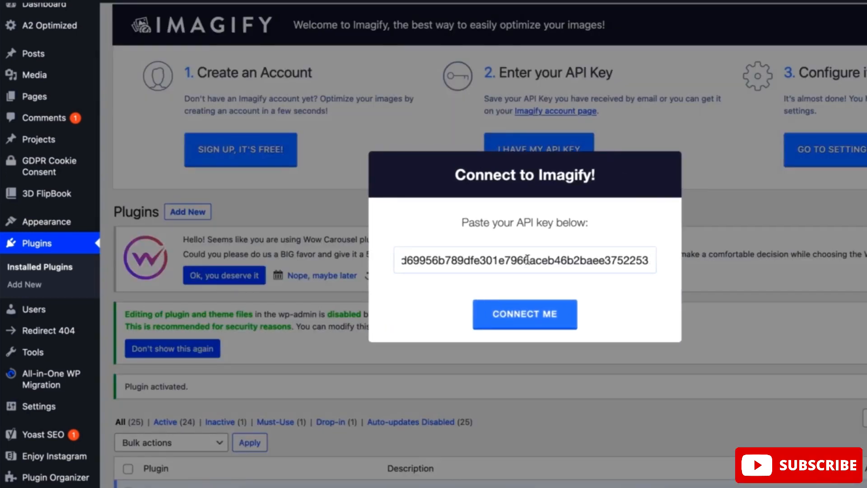
pyautogui.click(507, 321)
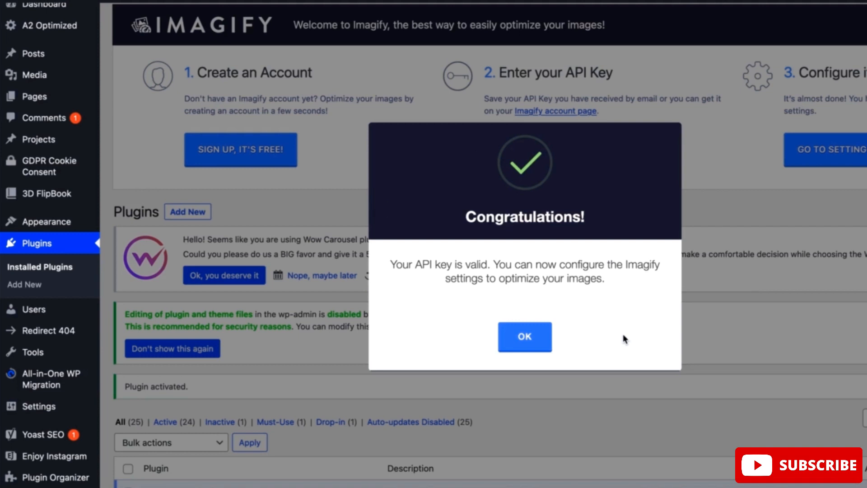
pyautogui.click(528, 346)
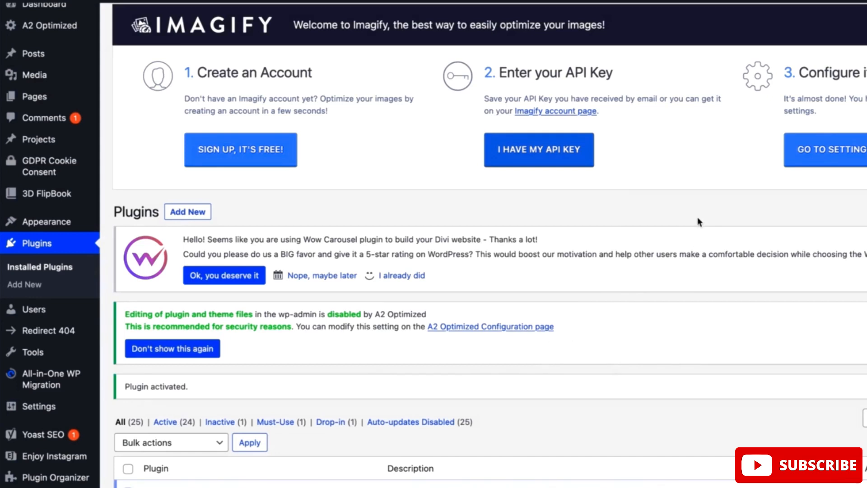
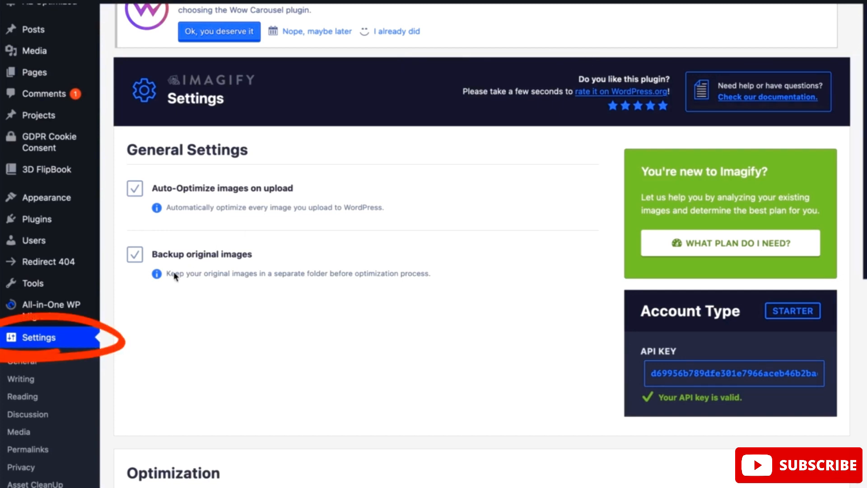
# Review Imagify's general settings for auto-optimizing images on upload and backing up original images, plus the start of its optimization section
pyautogui.scroll(-3, 18, 329)
pyautogui.scroll(-3, 42, 340)
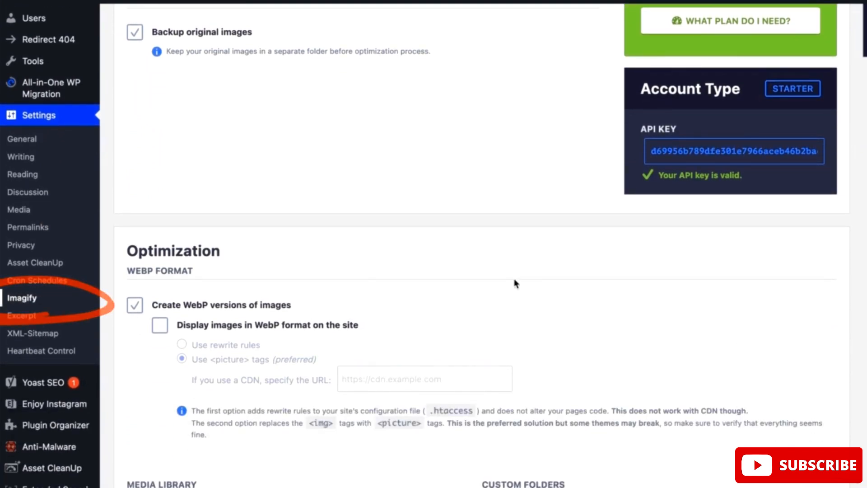
pyautogui.scroll(6, 515, 282)
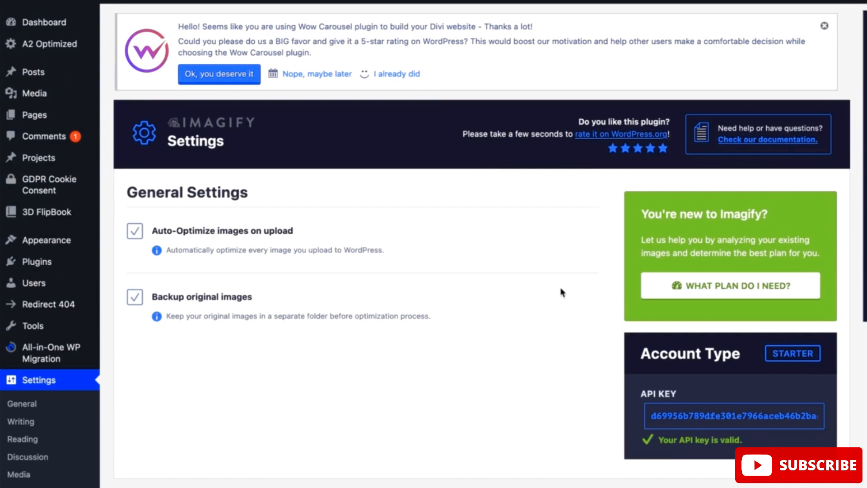
pyautogui.scroll(-1, 563, 293)
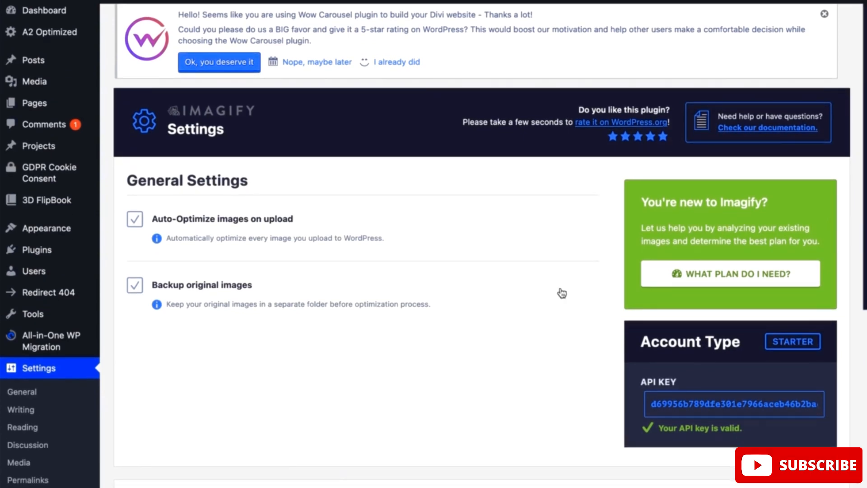
pyautogui.scroll(-3, 562, 293)
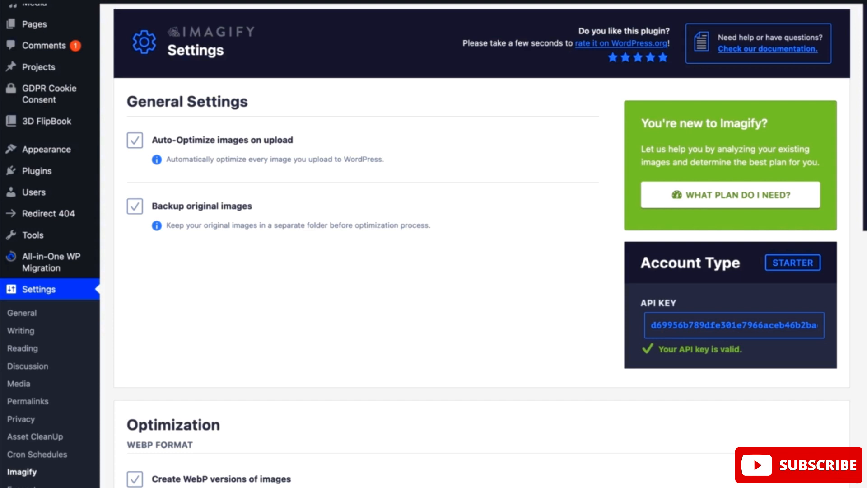
pyautogui.scroll(1, 481, 244)
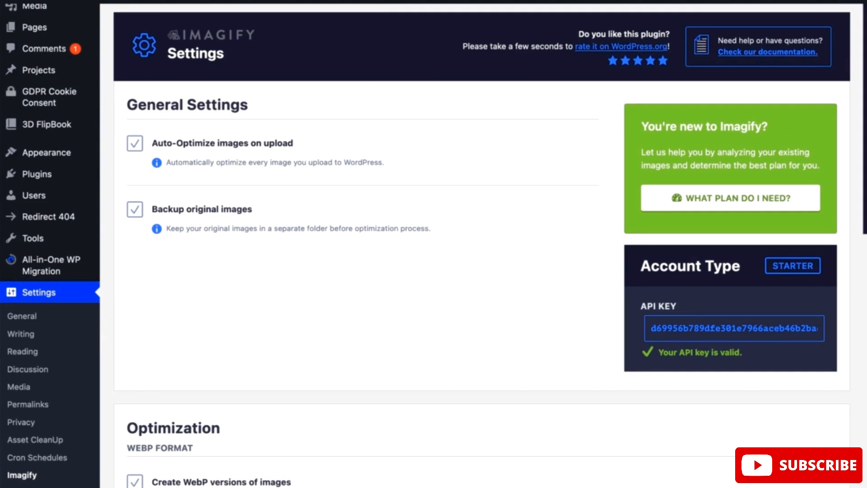
pyautogui.scroll(-1, 481, 243)
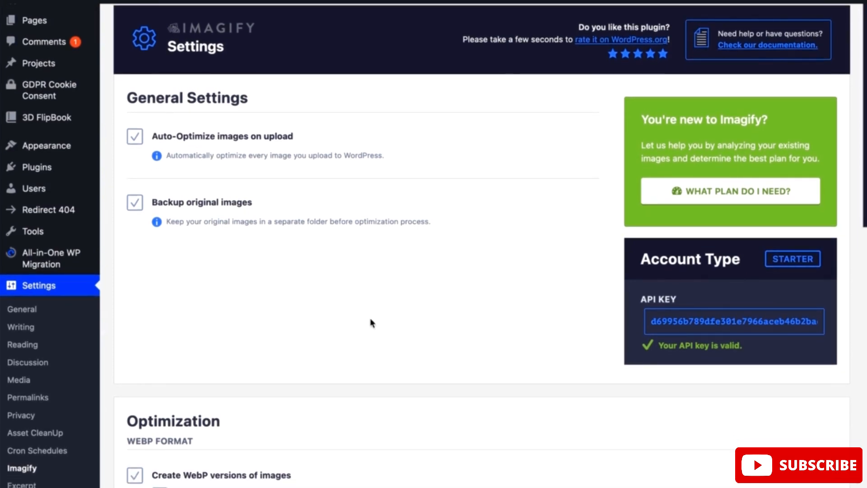
pyautogui.scroll(-3, 304, 129)
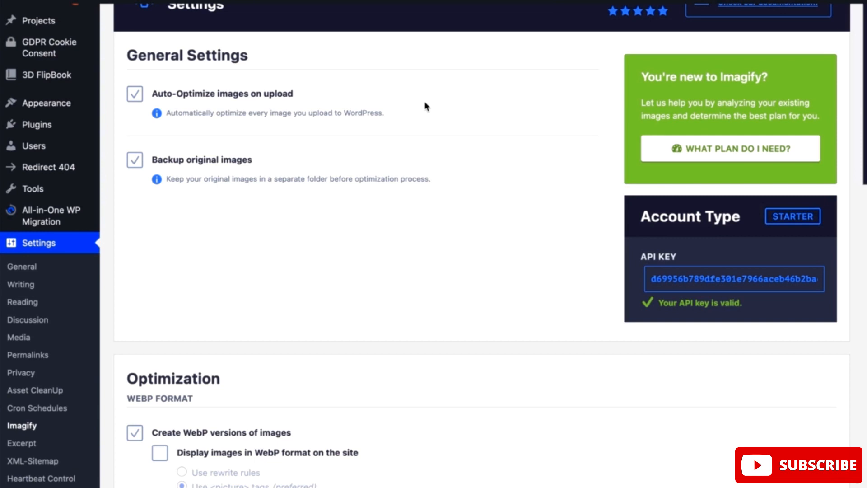
pyautogui.scroll(-3, 323, 271)
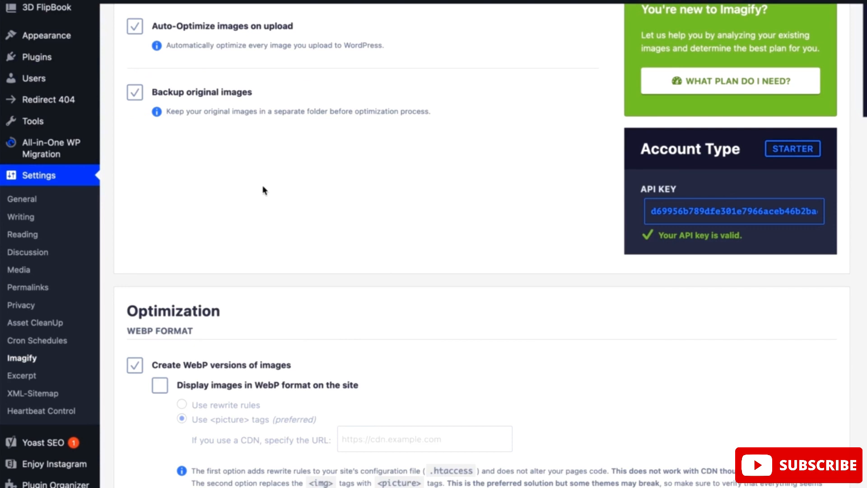
# Enable displaying images in WebP format on the site in Imagify's optimization settings
pyautogui.scroll(-1, 436, 222)
pyautogui.scroll(-5, 436, 223)
pyautogui.scroll(1, 437, 222)
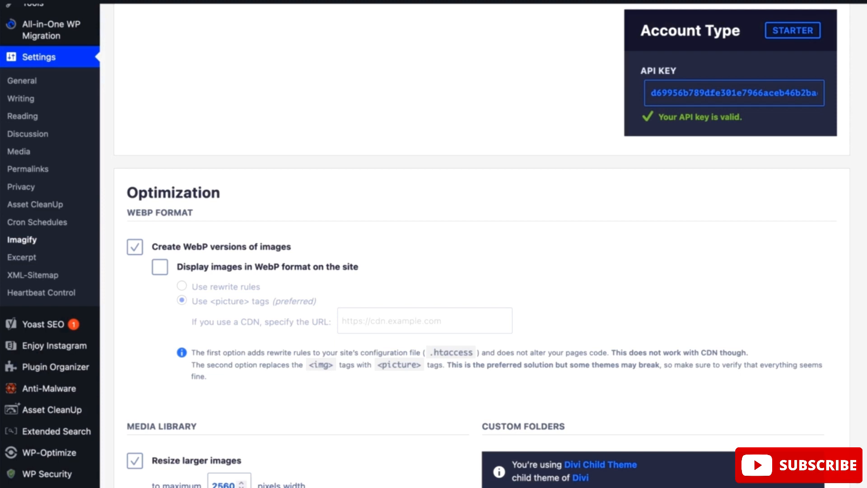
pyautogui.scroll(-3, 434, 244)
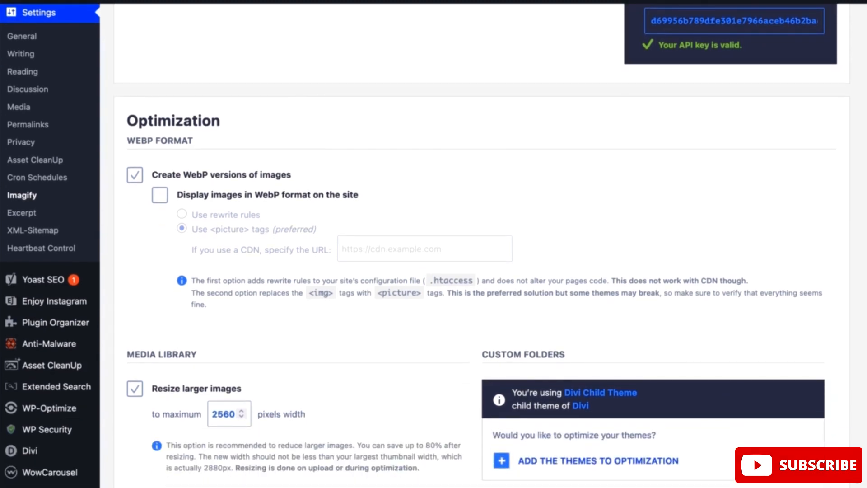
pyautogui.scroll(-3, 482, 244)
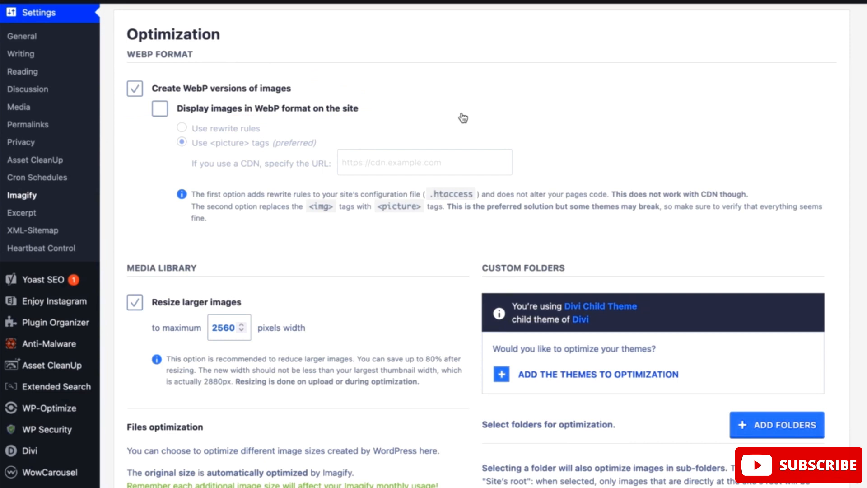
pyautogui.click(157, 116)
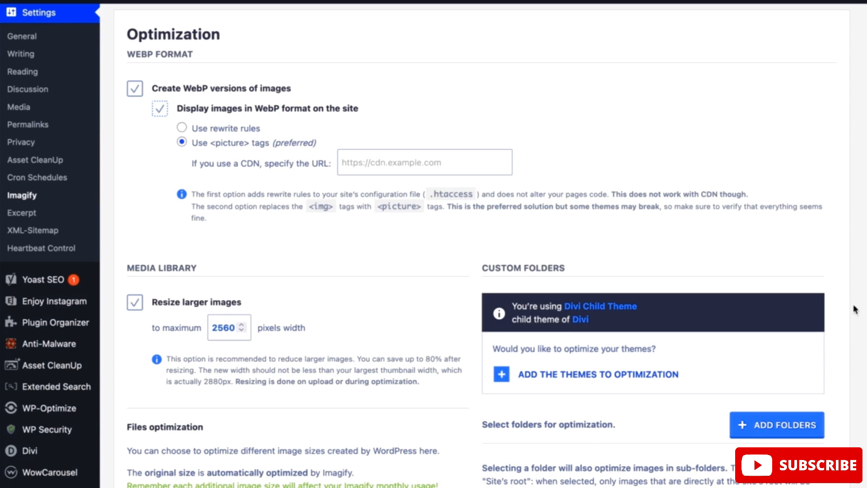
# Review Imagify's media library, custom folder and display options, and save the settings without starting bulk optimization
pyautogui.scroll(-3, 853, 321)
pyautogui.scroll(-2, 849, 320)
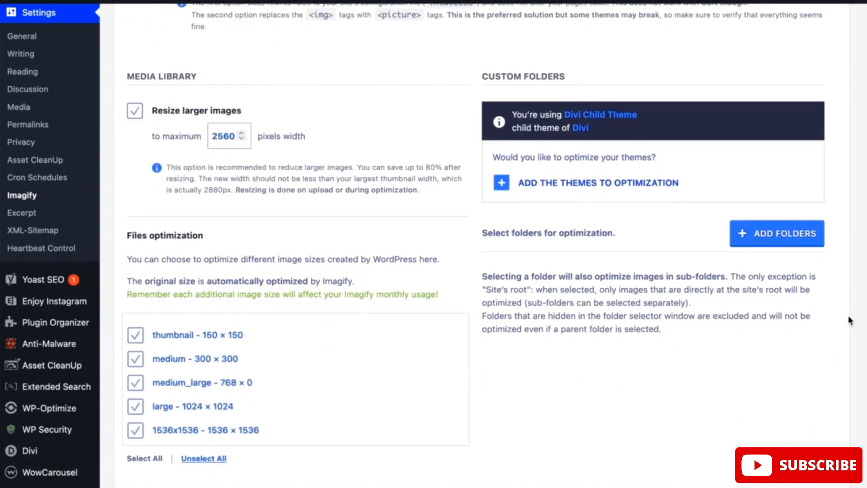
pyautogui.scroll(-1, 849, 320)
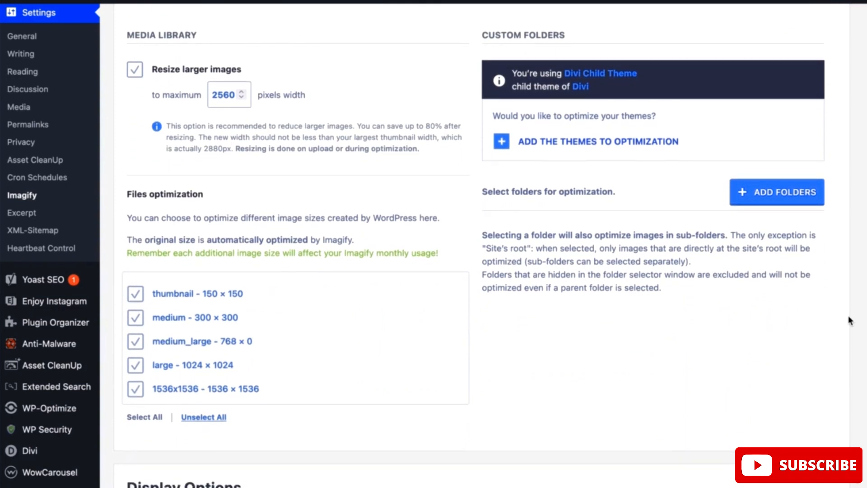
pyautogui.scroll(-1, 849, 318)
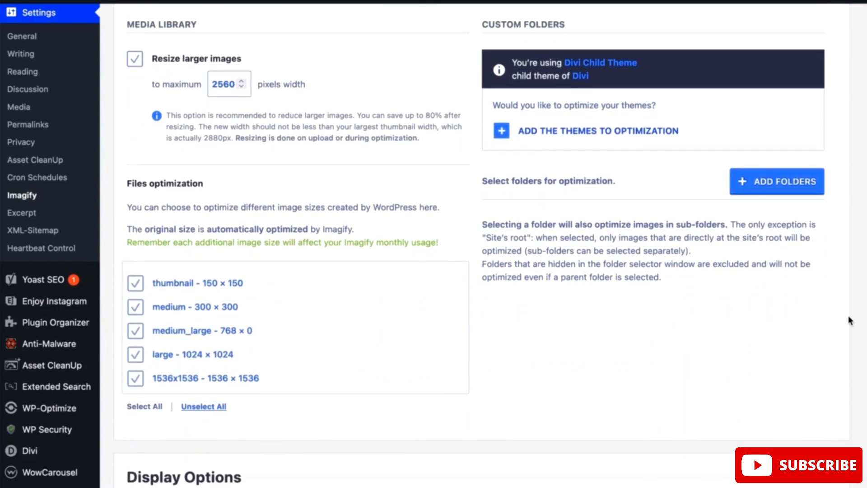
pyautogui.scroll(1, 849, 318)
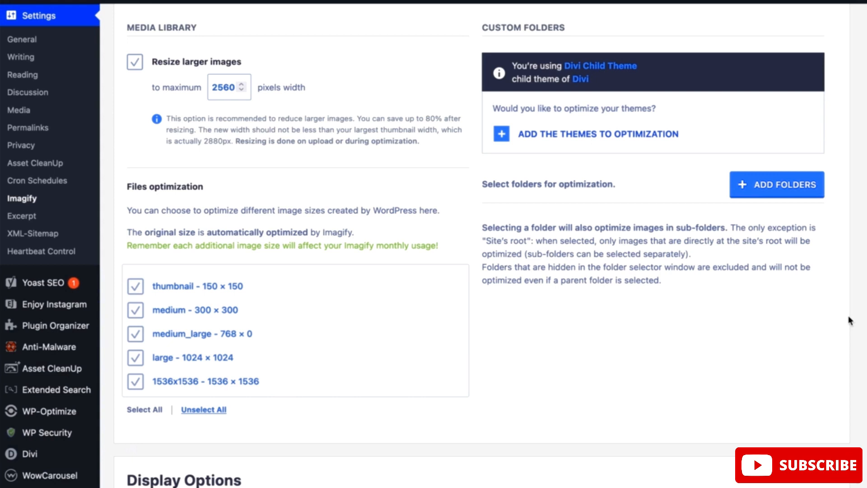
pyautogui.scroll(-7, 848, 319)
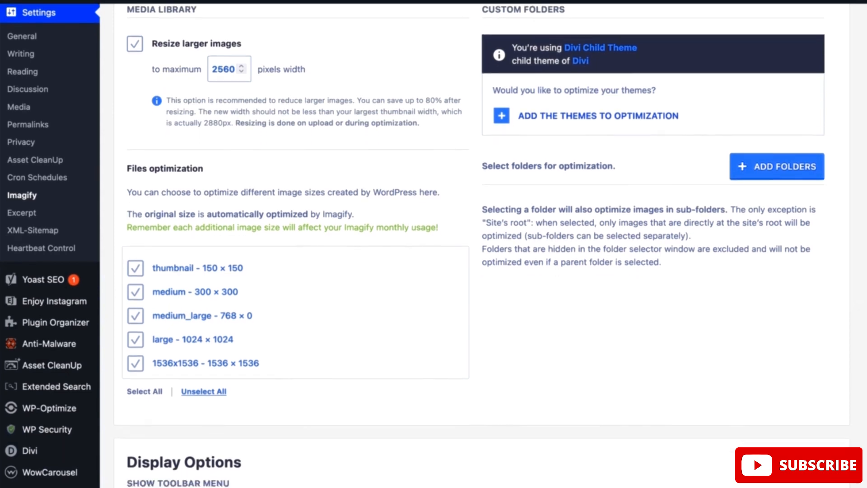
pyautogui.scroll(-1, 481, 244)
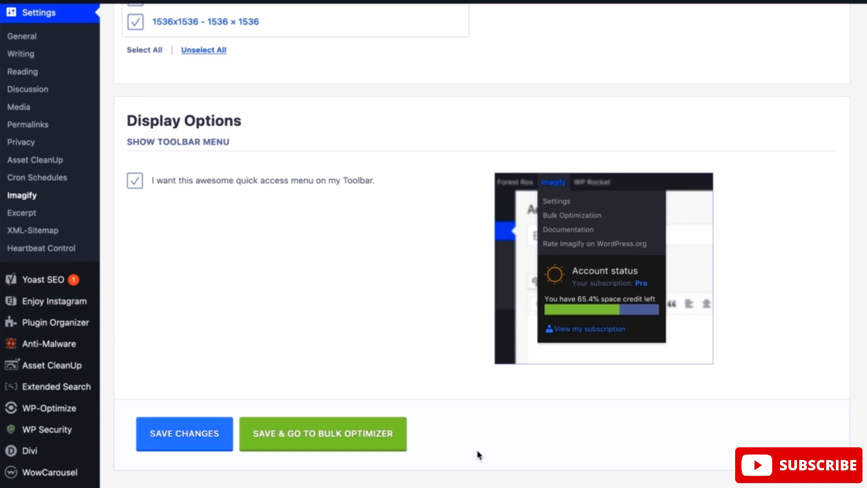
pyautogui.click(174, 433)
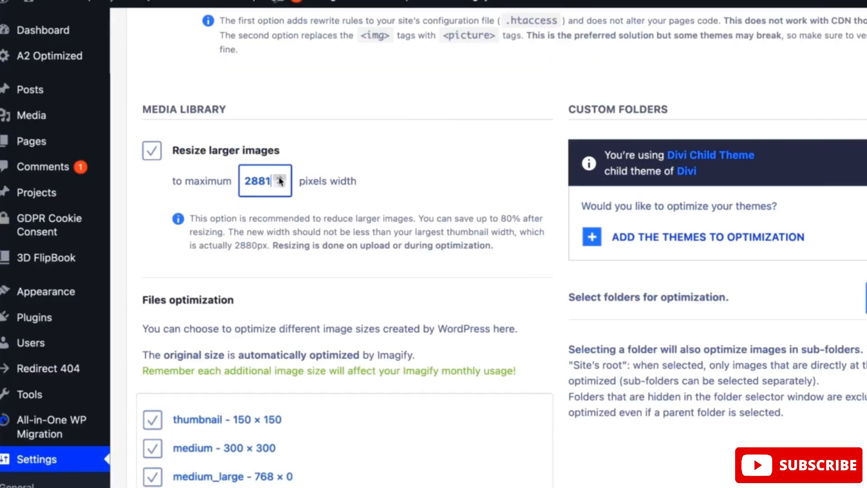
pyautogui.click(279, 177)
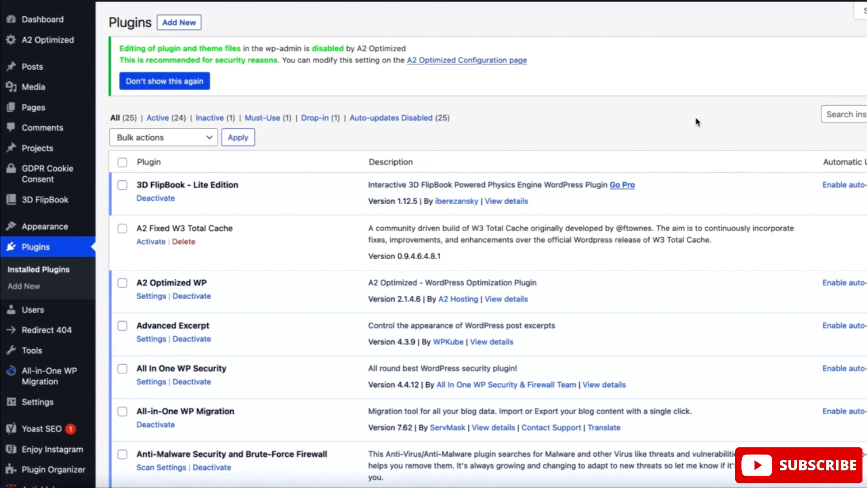
# Search for "WP Crontrol" among the plugins available to add to the site
pyautogui.click(833, 115)
pyautogui.click(555, 127)
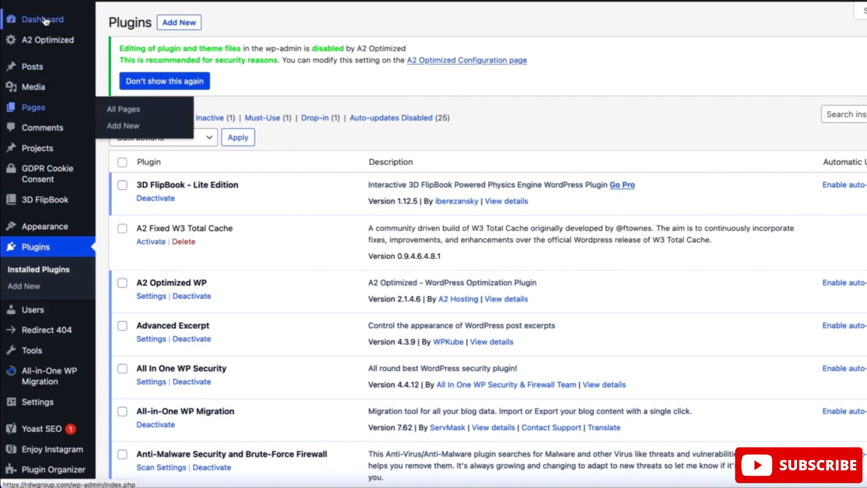
pyautogui.click(41, 251)
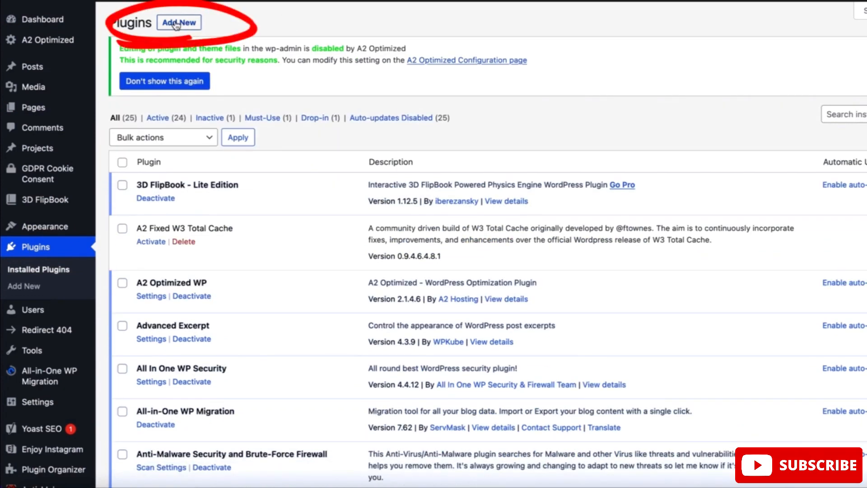
pyautogui.click(176, 24)
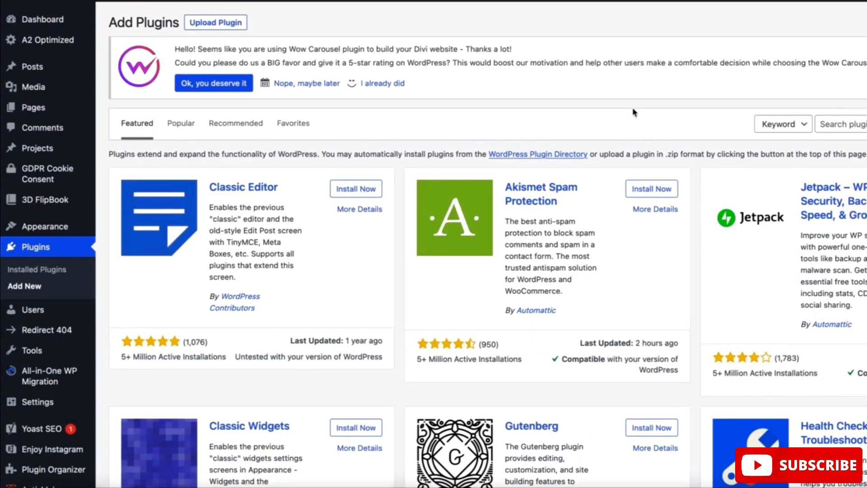
pyautogui.click(794, 125)
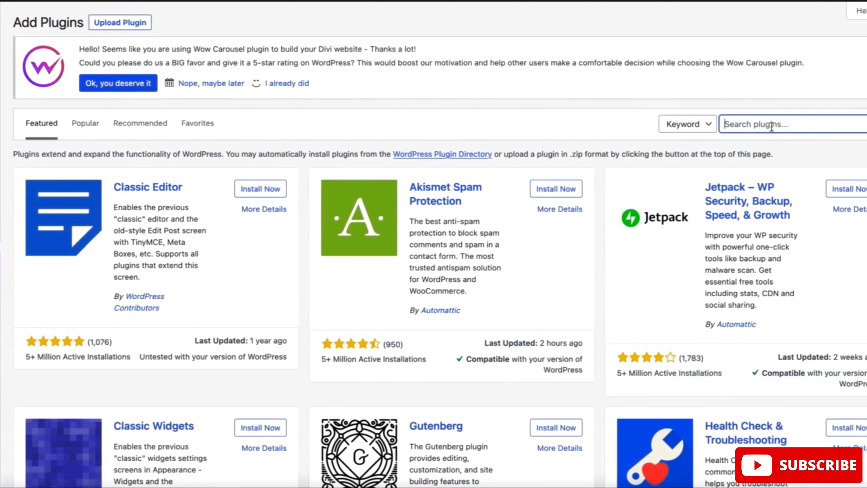
pyautogui.write('WP Crontrol')
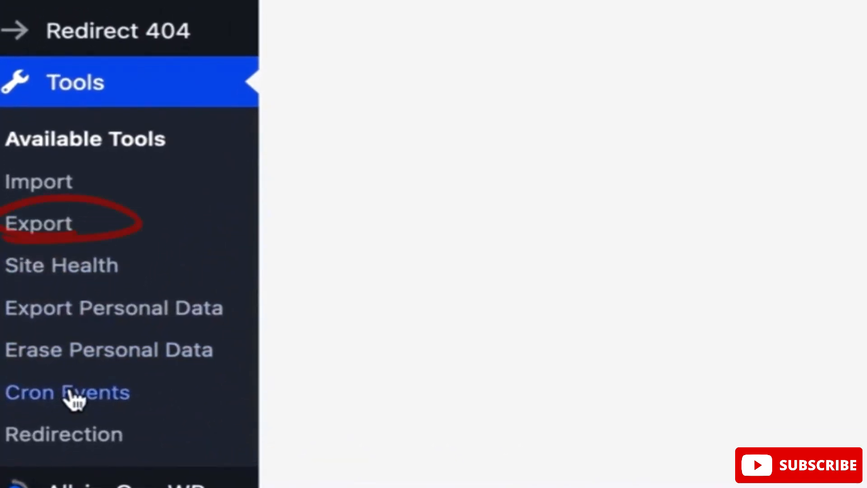
# Open the cron events list, dismiss the Wow Carousel review notice and look through the scheduled hooks
pyautogui.click(58, 408)
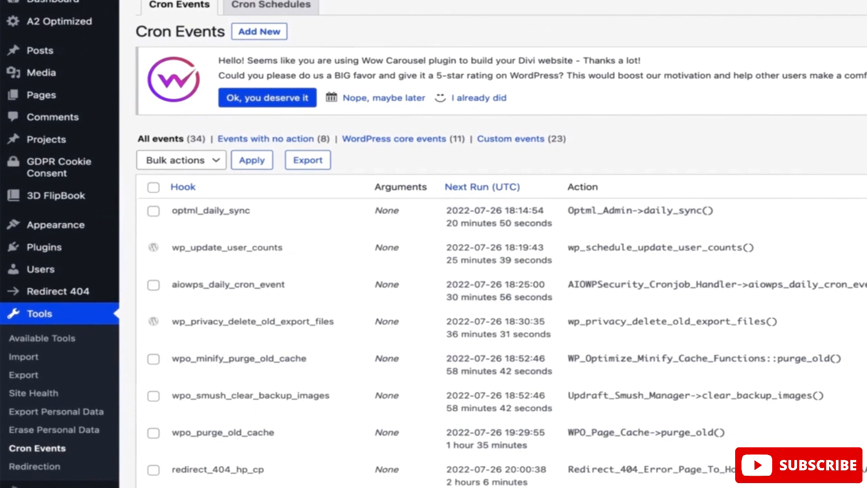
pyautogui.click(865, 56)
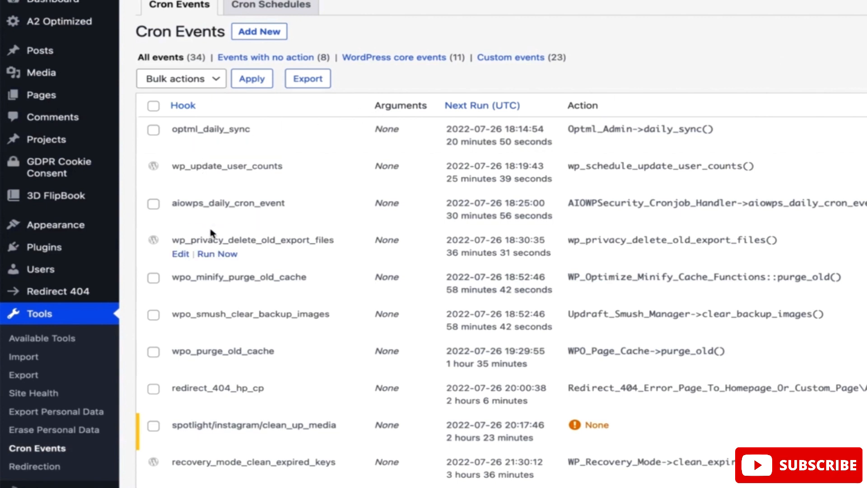
pyautogui.scroll(-1, 211, 233)
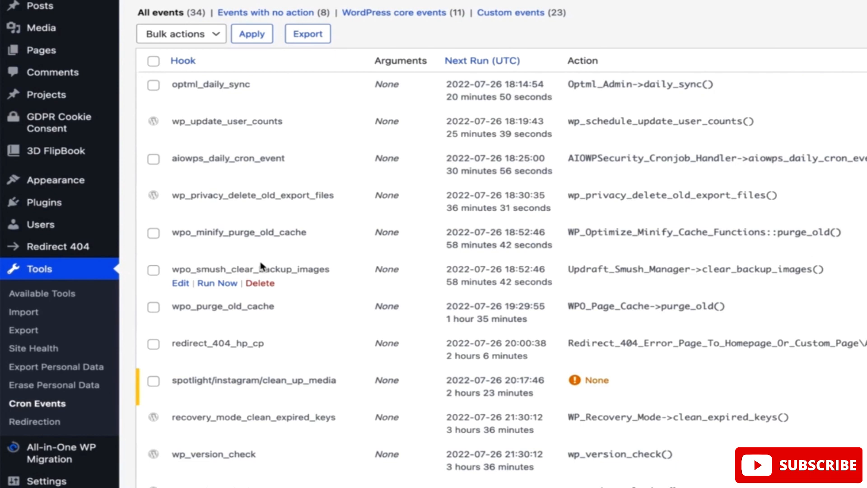
pyautogui.scroll(2, 702, 21)
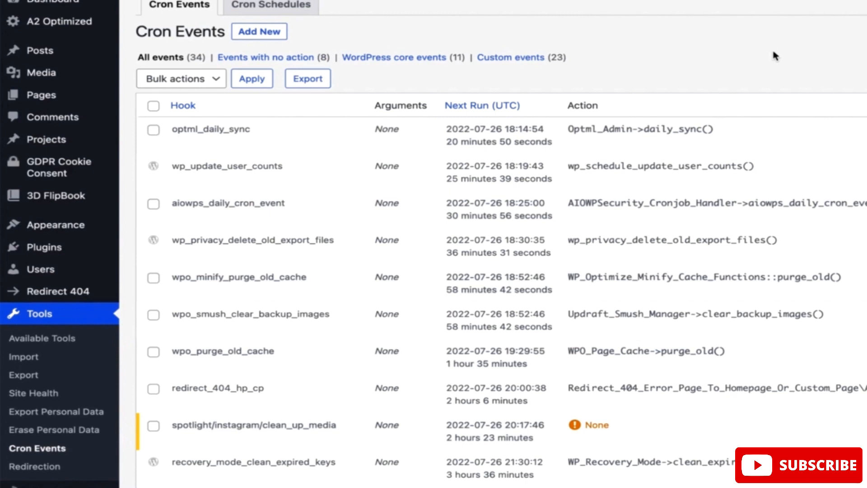
pyautogui.scroll(-2, 433, 244)
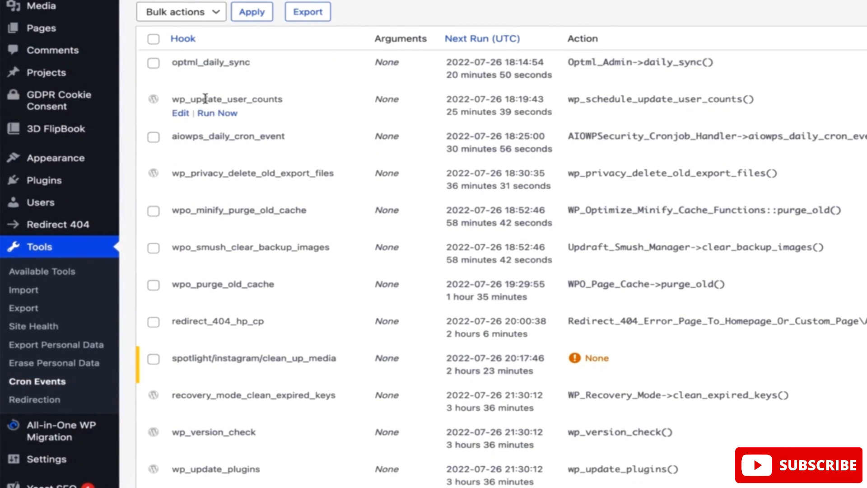
# Set the wp_update_user_counts cron event's recurrence to Once Daily (wpo_daily) and save the event
pyautogui.click(181, 114)
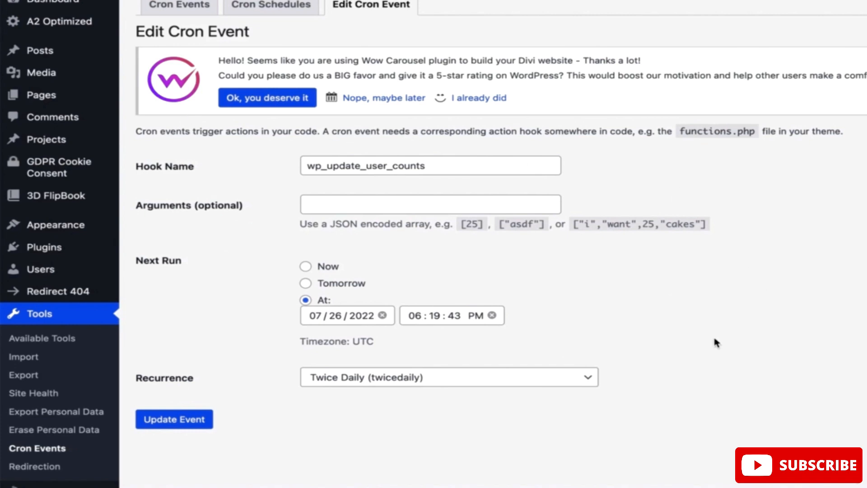
pyautogui.click(587, 377)
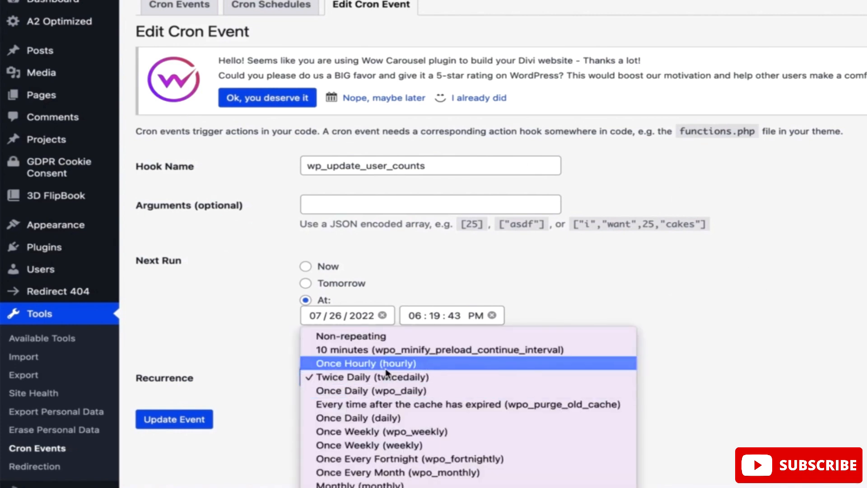
pyautogui.click(367, 391)
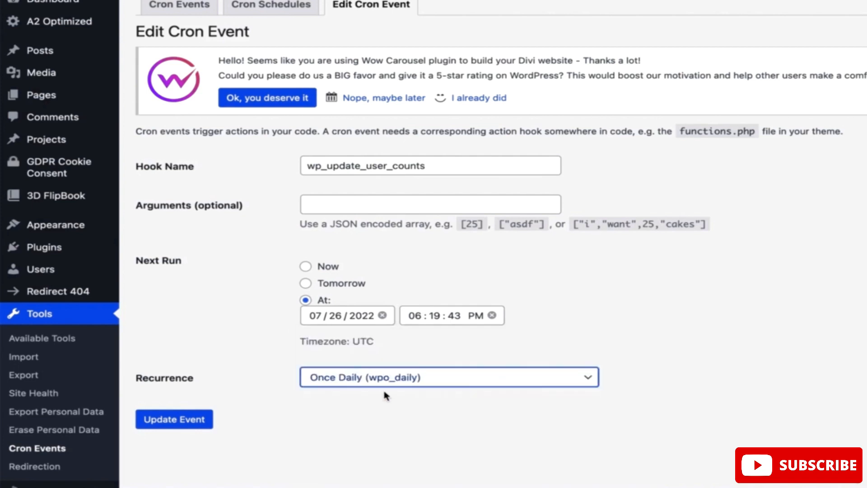
pyautogui.click(174, 419)
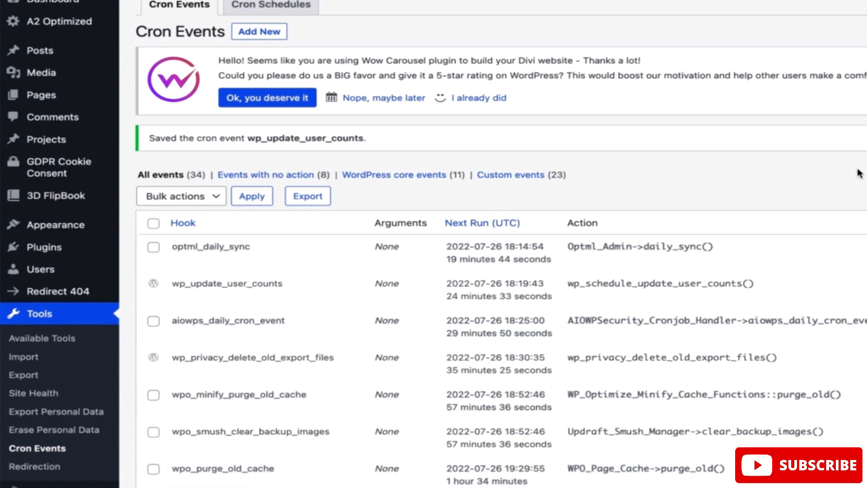
# Look through the remaining scheduled cron events, checking their hooks, next run times and actions
pyautogui.scroll(-5, 859, 174)
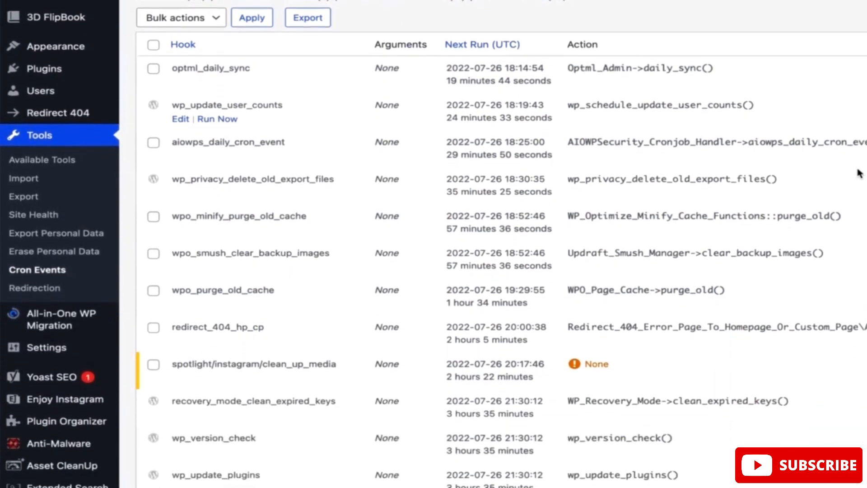
pyautogui.scroll(-4, 859, 174)
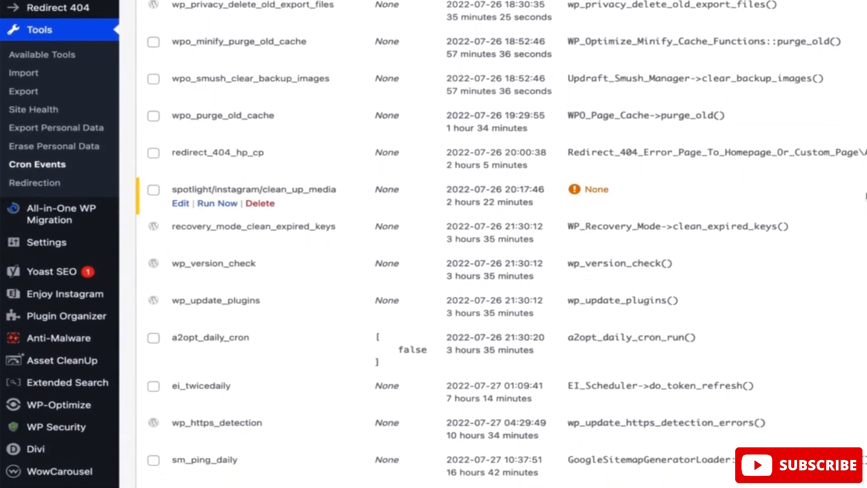
pyautogui.scroll(-2, 497, 208)
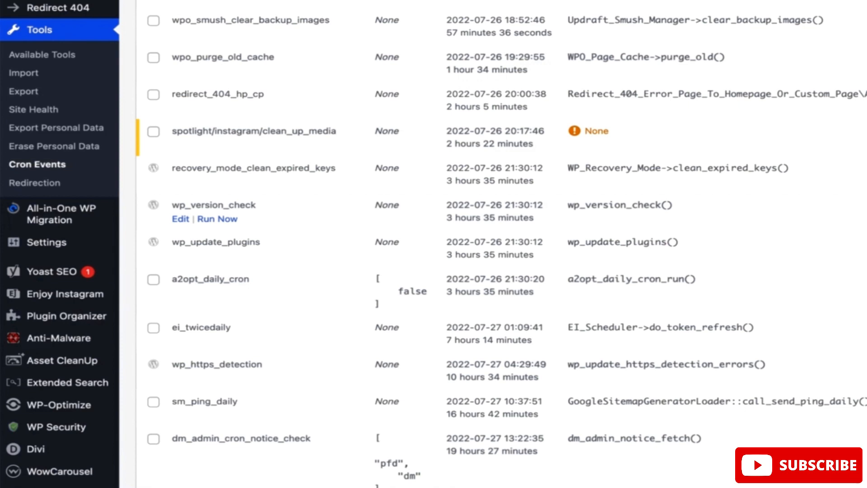
pyautogui.scroll(-2, 433, 207)
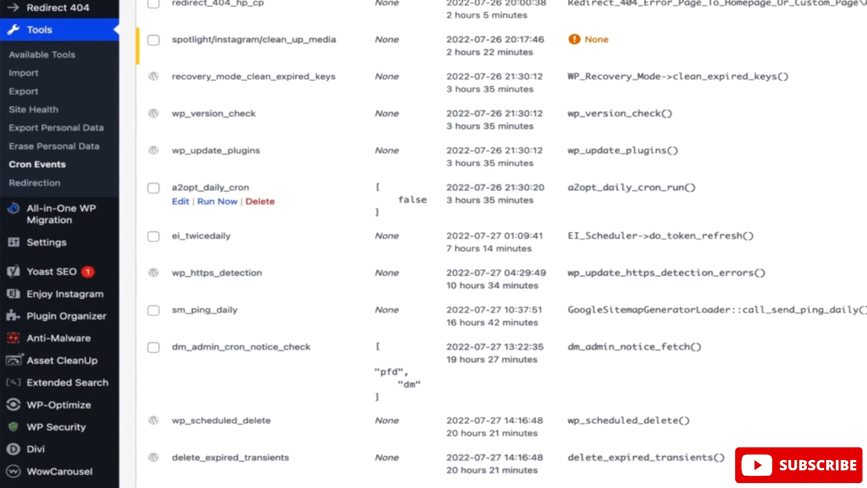
pyautogui.scroll(-2, 501, 244)
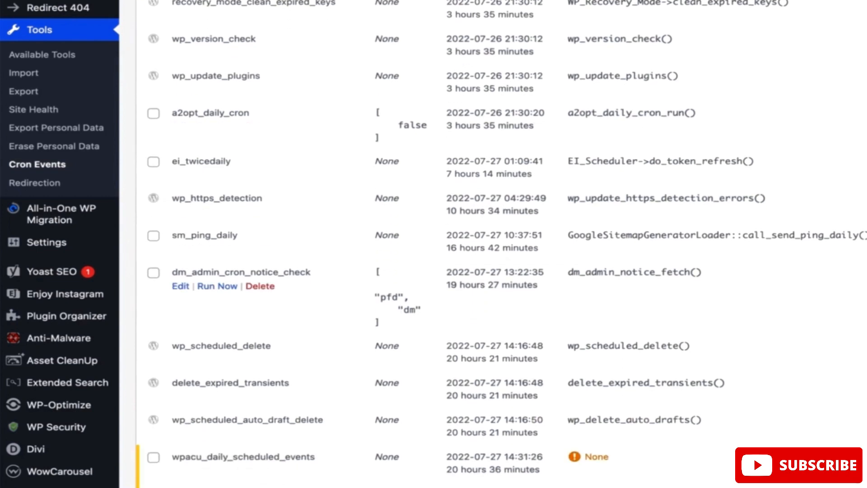
pyautogui.scroll(-3, 502, 244)
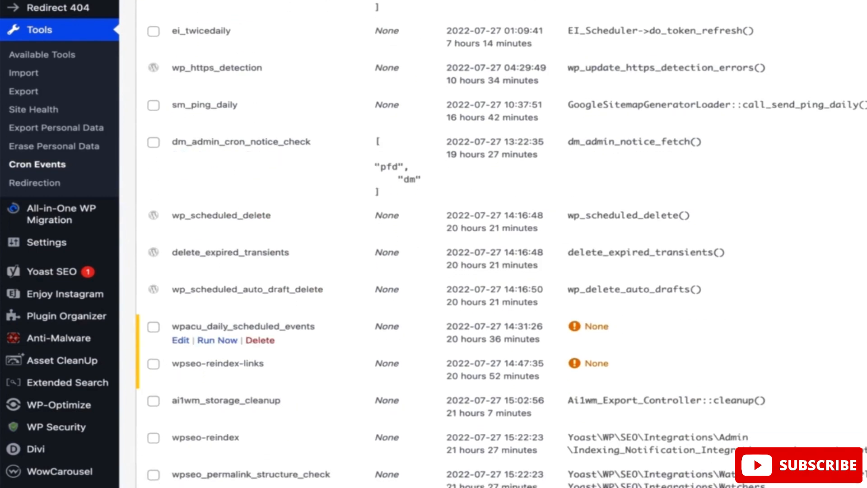
pyautogui.scroll(-2, 433, 334)
pyautogui.scroll(-3, 434, 334)
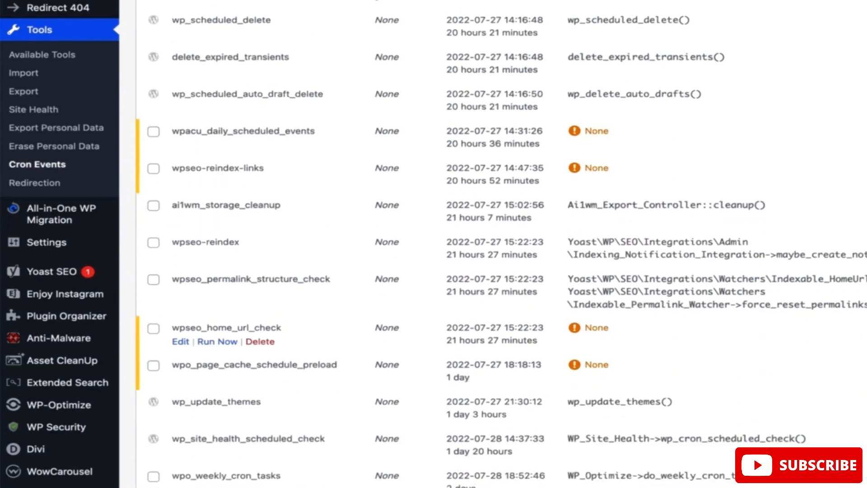
pyautogui.scroll(-2, 434, 339)
pyautogui.scroll(-1, 433, 339)
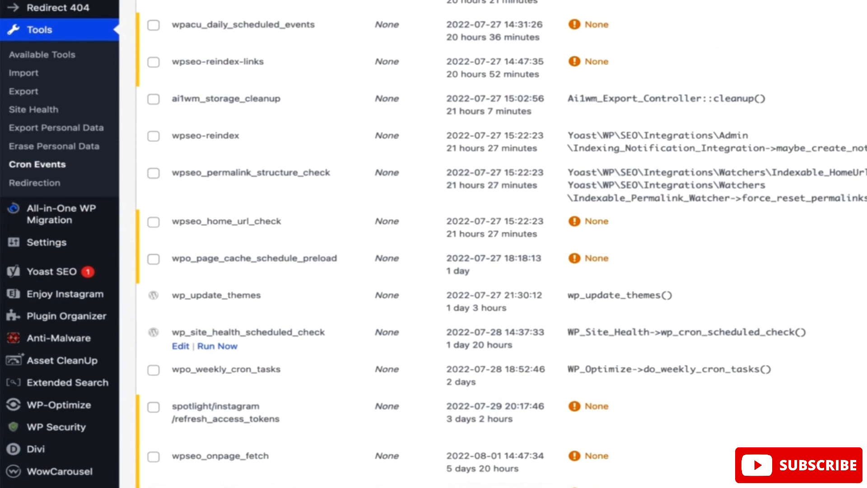
pyautogui.scroll(2, 434, 336)
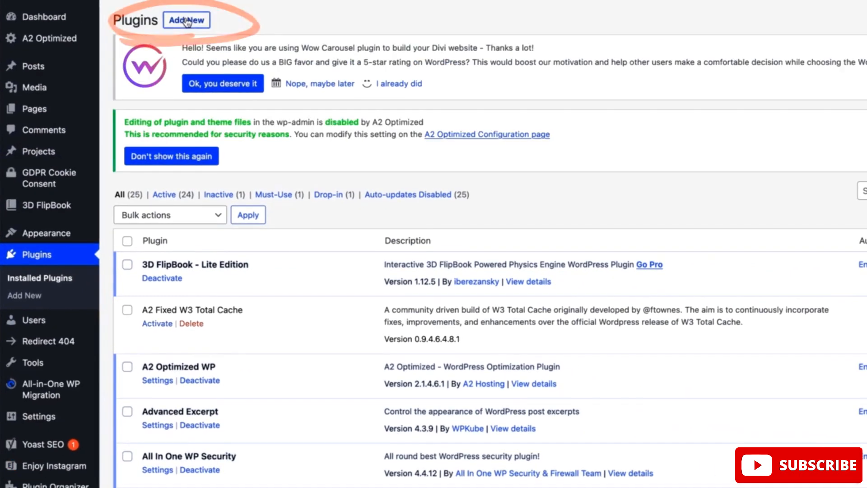
# Search for "Heartbeat Control by WP Rocket" among the plugins available to add to the site
pyautogui.click(186, 20)
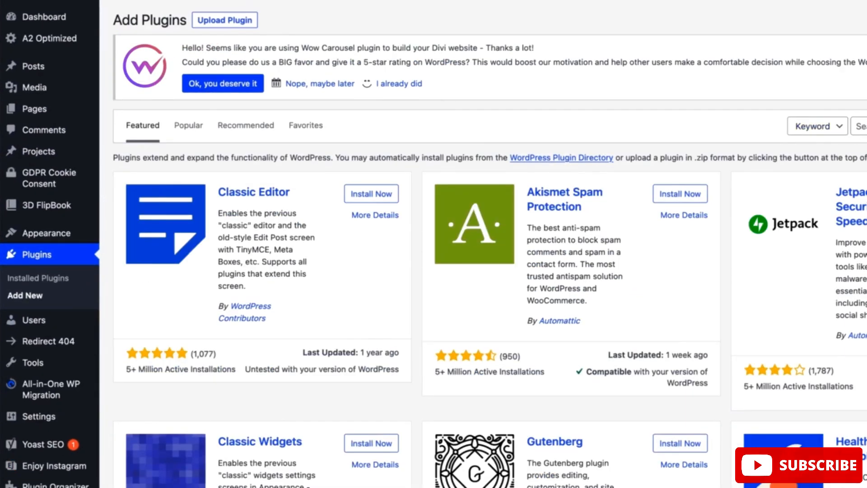
pyautogui.click(784, 131)
pyautogui.write('Heartbeat Control by WP Rocket')
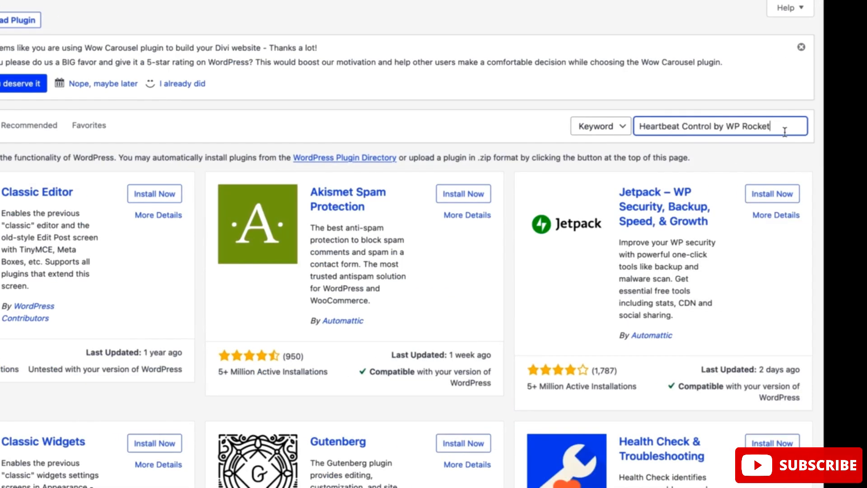
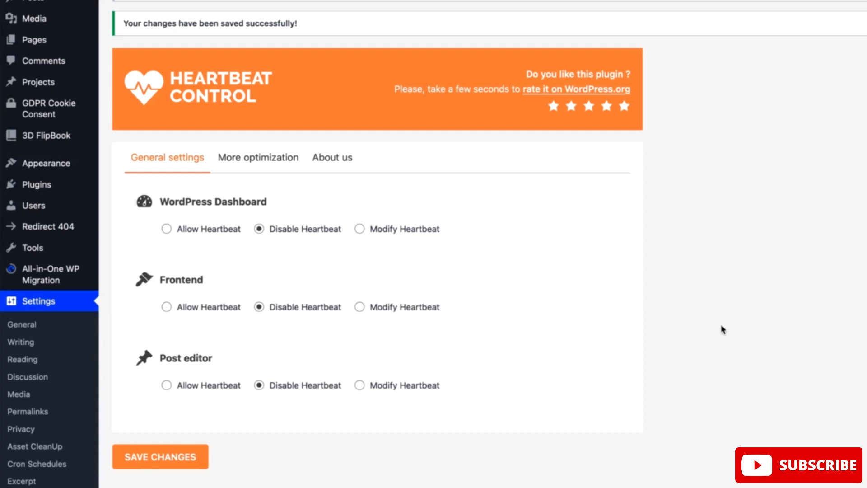
# Look through Heartbeat Control's More optimization page about WP Rocket and return to the General settings
pyautogui.click(246, 161)
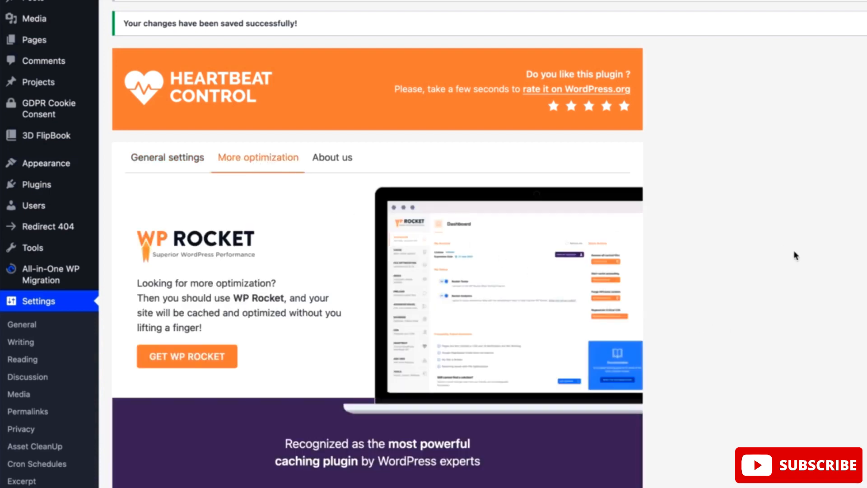
pyautogui.scroll(-6, 585, 300)
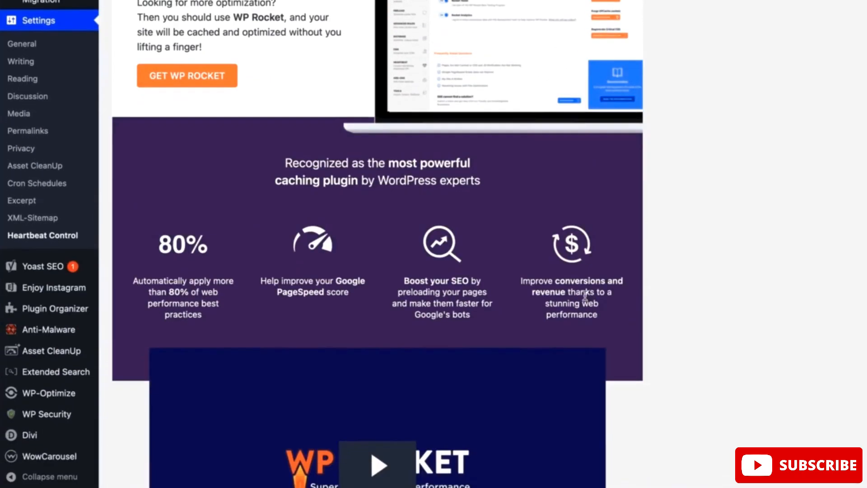
pyautogui.scroll(-5, 585, 296)
pyautogui.scroll(10, 586, 298)
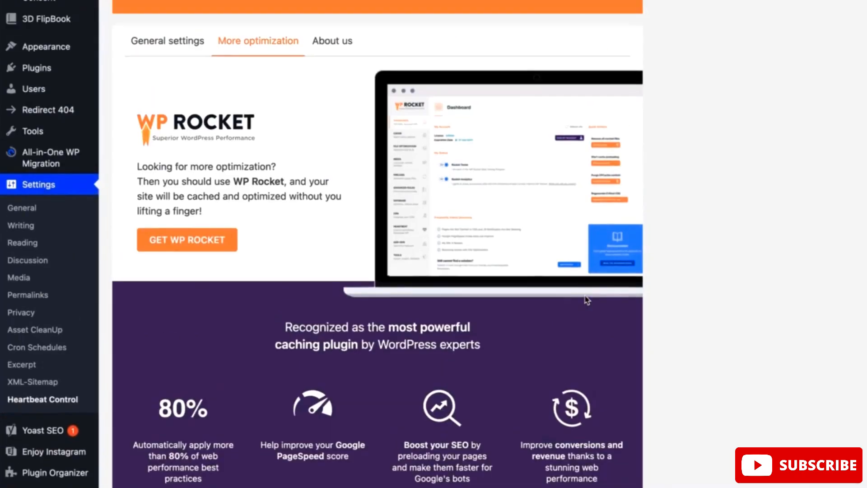
pyautogui.scroll(2, 586, 299)
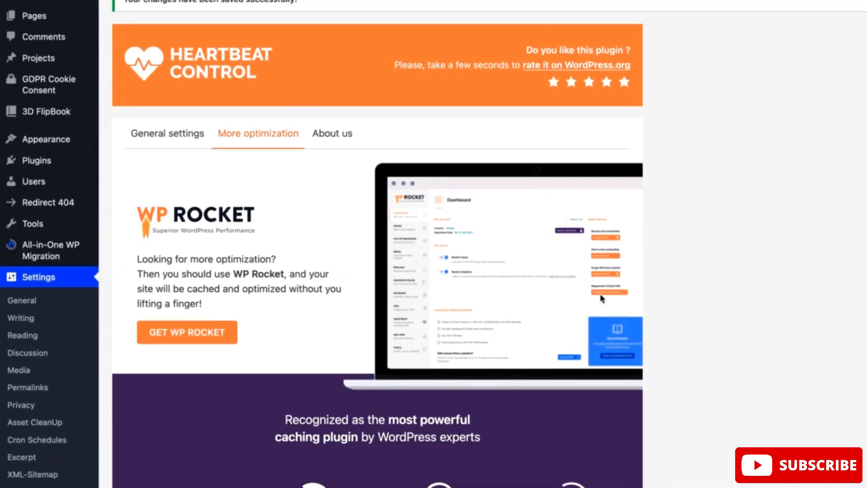
pyautogui.click(149, 138)
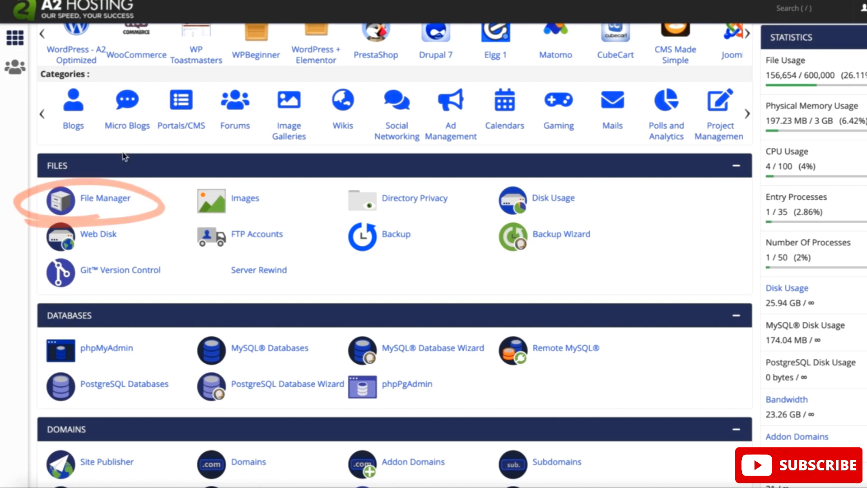
# In the A2 Hosting cPanel File Manager, open the .htaccess file in public_html for editing
pyautogui.click(105, 201)
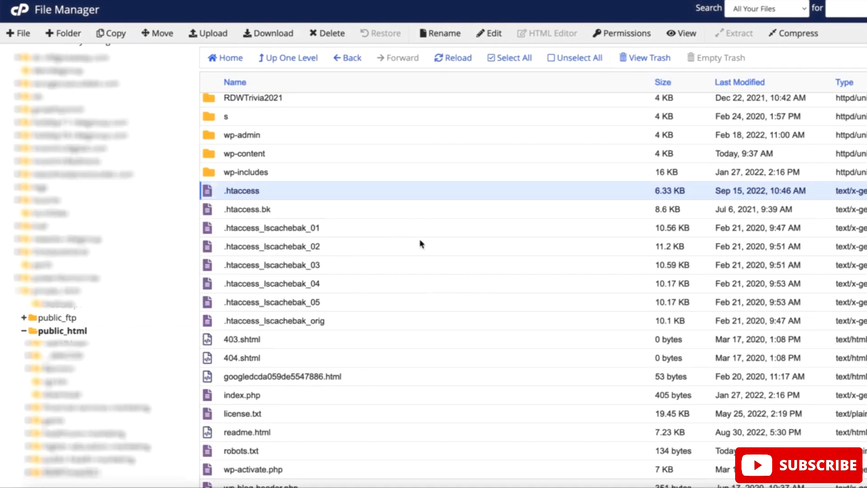
pyautogui.click(281, 192)
pyautogui.click(261, 192)
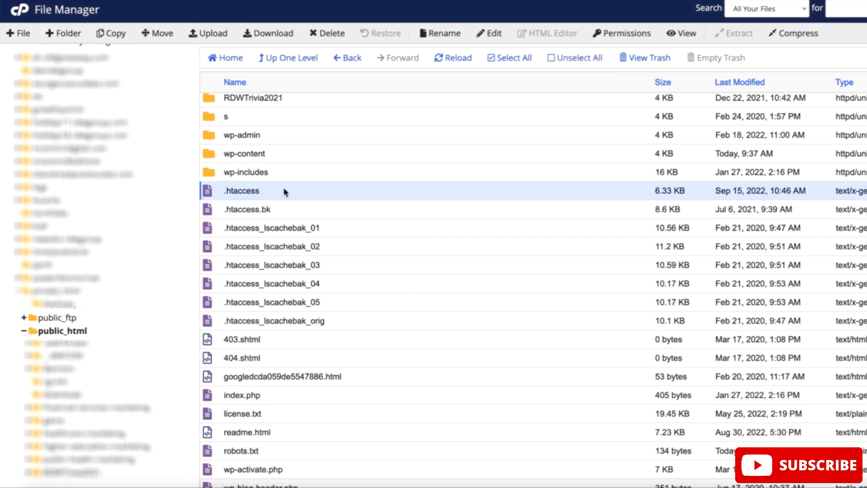
pyautogui.rightClick(258, 193)
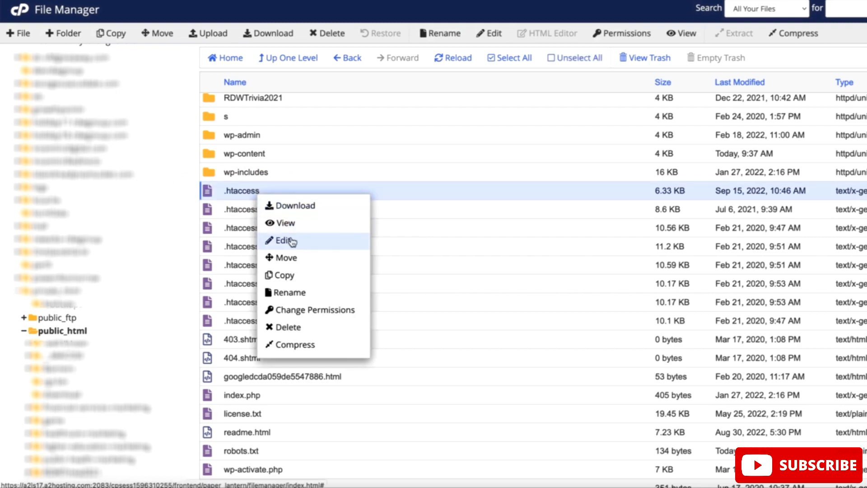
pyautogui.click(285, 240)
pyautogui.click(607, 335)
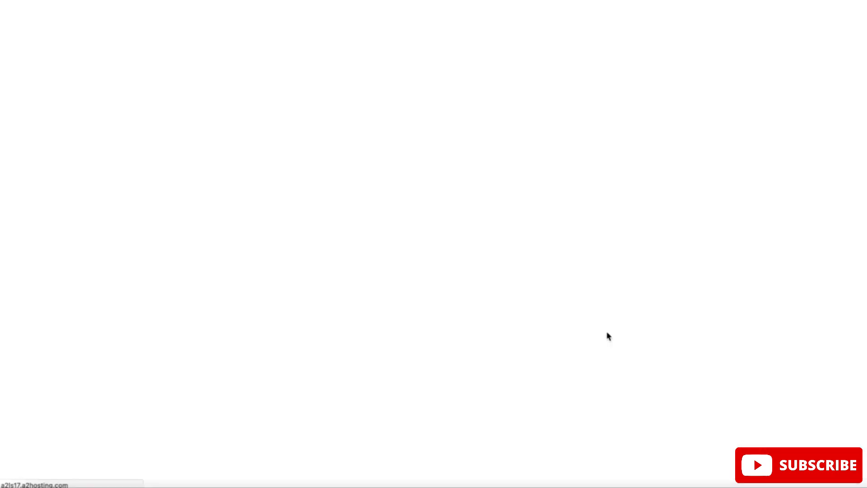
# Add the line "Header set X-Frame-Options DENY" below the existing SAMEORIGIN header directive in .htaccess
pyautogui.scroll(-20, 195, 329)
pyautogui.scroll(-12, 197, 328)
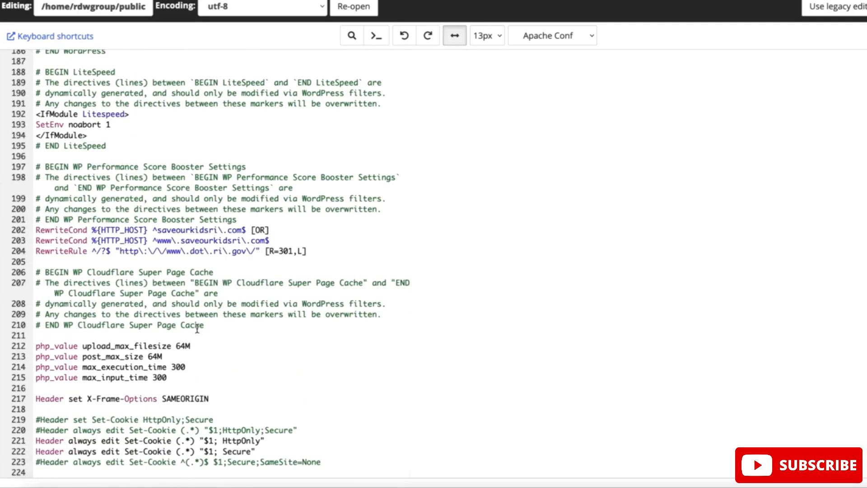
pyautogui.click(216, 398)
pyautogui.moveTo(215, 398); pyautogui.dragTo(35, 398)
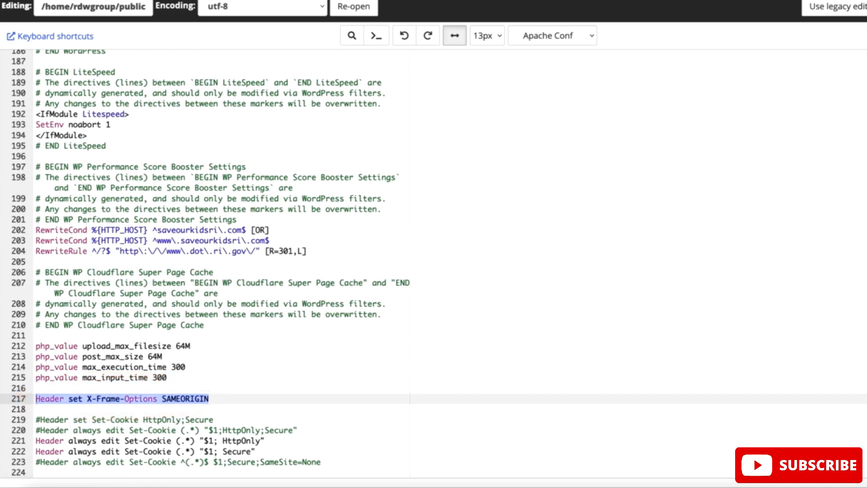
pyautogui.click(219, 399)
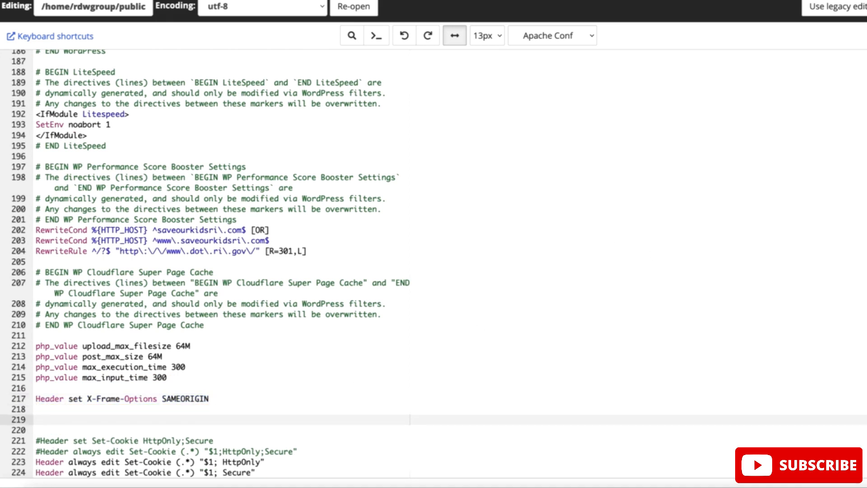
pyautogui.write('Header set X-Frame-Options DENY')
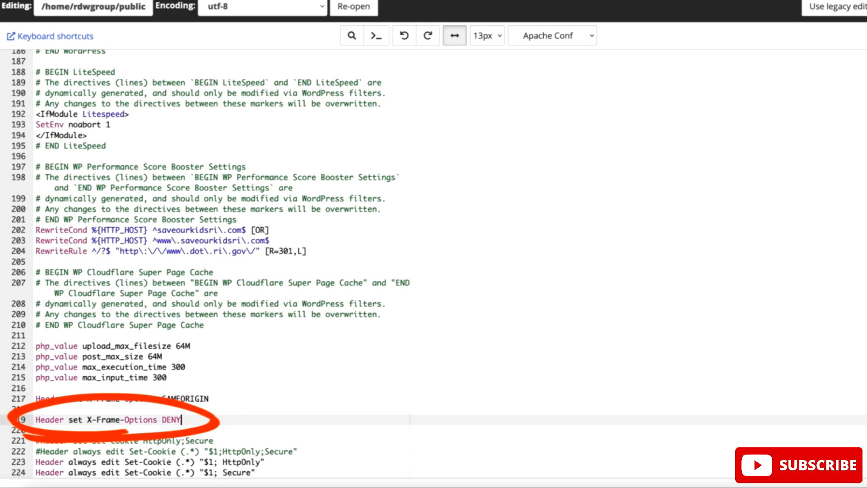
# Compare the SAMEORIGIN and DENY variants of the X-Frame-Options header directive in .htaccess
pyautogui.moveTo(221, 398); pyautogui.dragTo(35, 399)
pyautogui.click(223, 400)
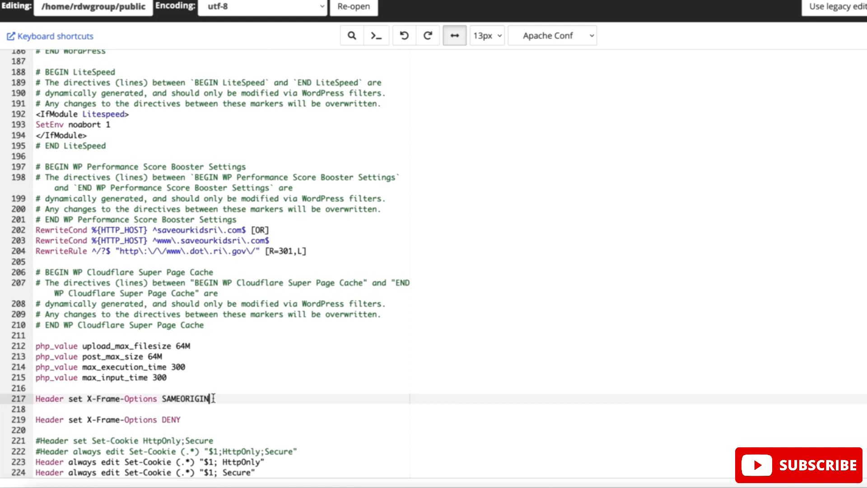
pyautogui.moveTo(212, 399); pyautogui.dragTo(35, 399)
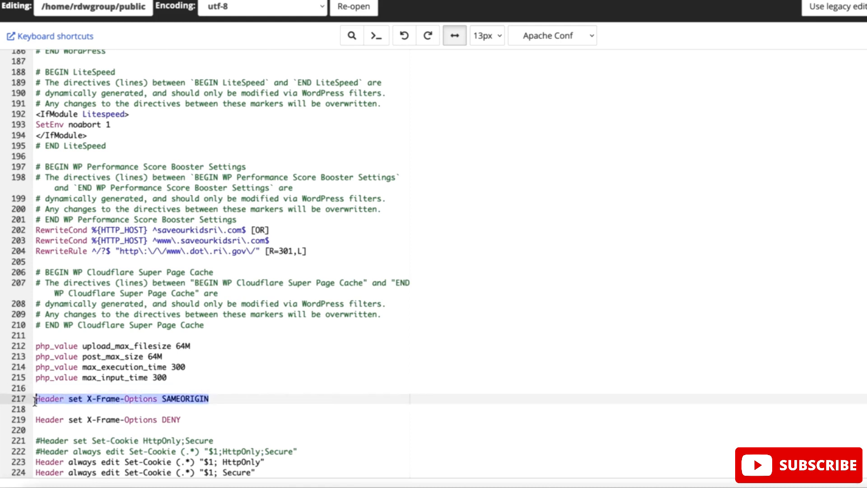
pyautogui.moveTo(186, 420); pyautogui.dragTo(35, 419)
pyautogui.moveTo(186, 420); pyautogui.dragTo(162, 419)
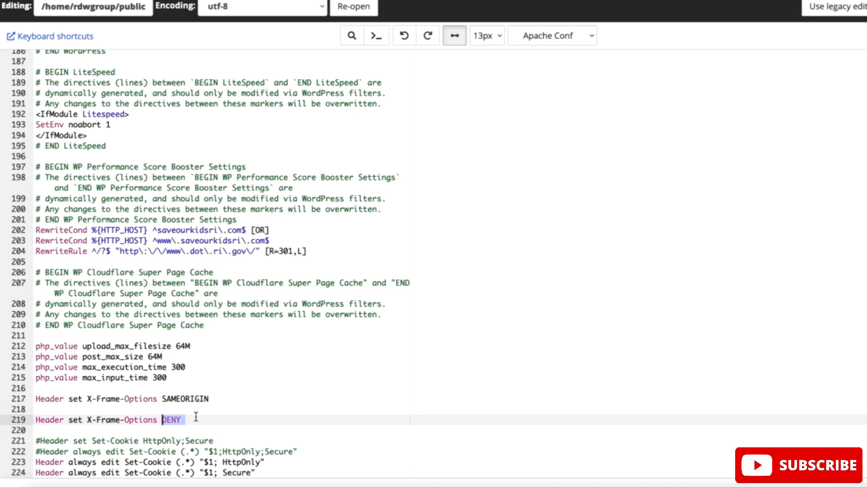
pyautogui.click(193, 419)
pyautogui.moveTo(193, 419); pyautogui.dragTo(36, 419)
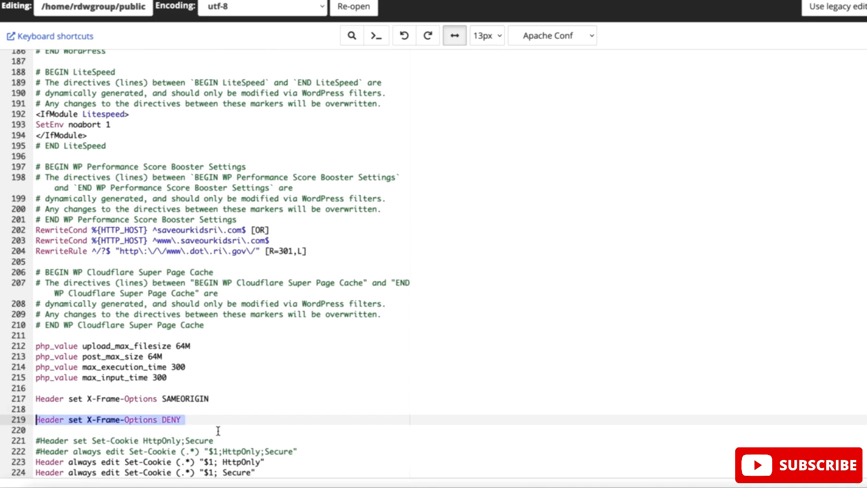
pyautogui.click(191, 417)
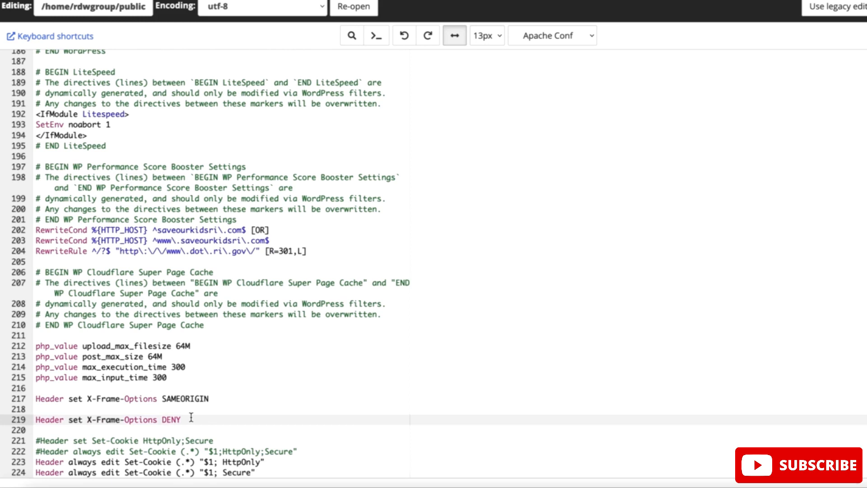
pyautogui.moveTo(213, 398); pyautogui.dragTo(162, 398)
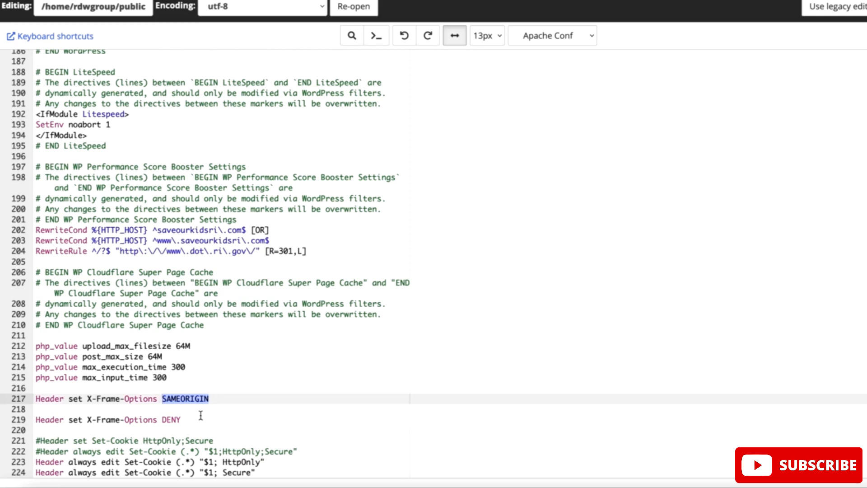
# Delete the "Header set X-Frame-Options DENY" line and the extra blank lines from .htaccess
pyautogui.moveTo(200, 415); pyautogui.dragTo(12, 421)
pyautogui.press('BackSpace')
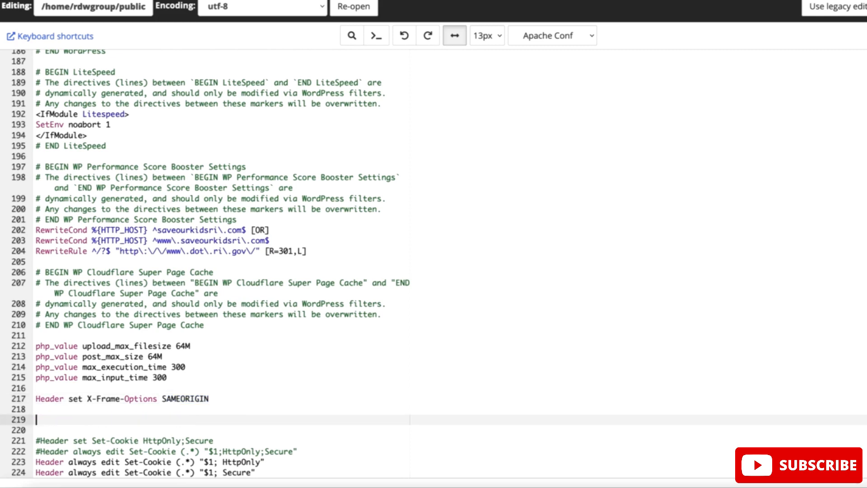
pyautogui.press('BackSpace')
pyautogui.press('BackSpace')
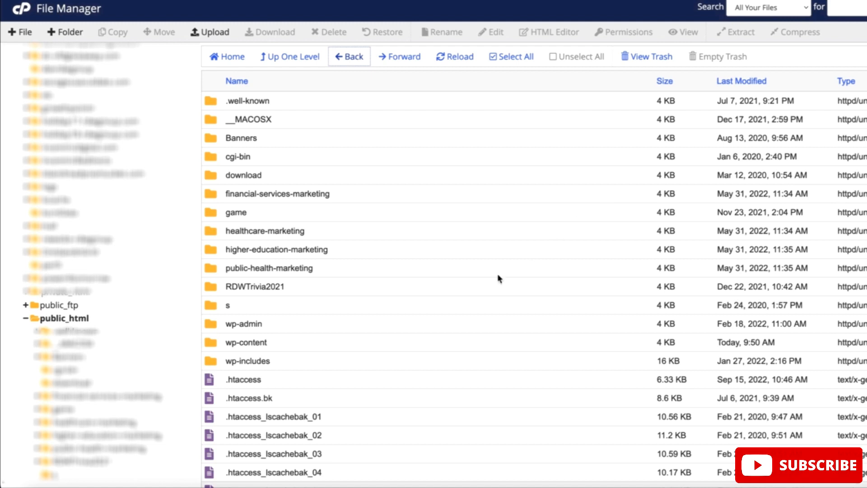
# Open the Divi theme's folder inside wp-content/themes under public_html
pyautogui.click(330, 346)
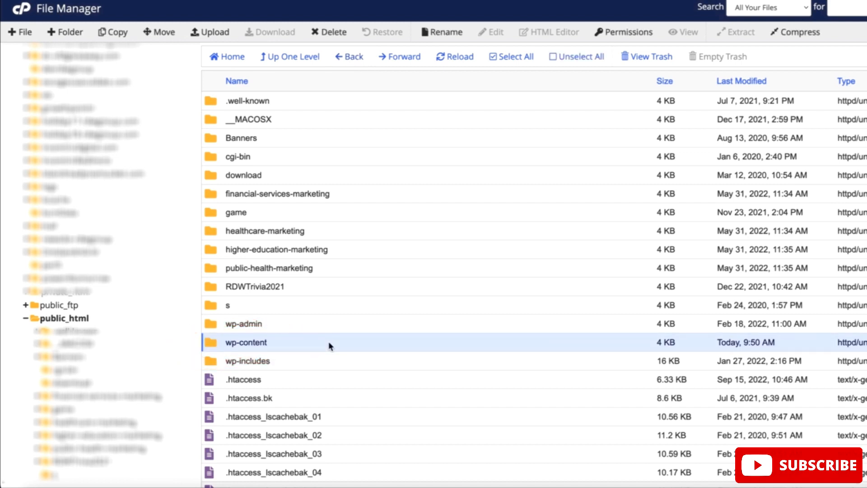
pyautogui.doubleClick(329, 346)
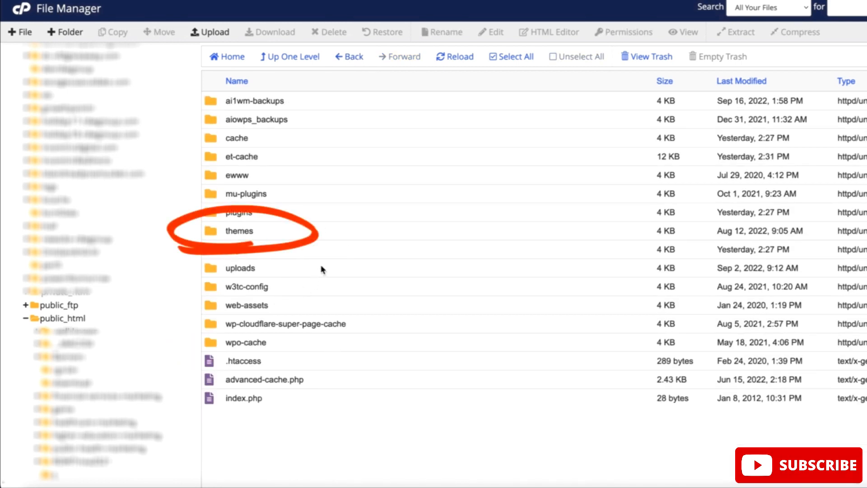
pyautogui.doubleClick(297, 234)
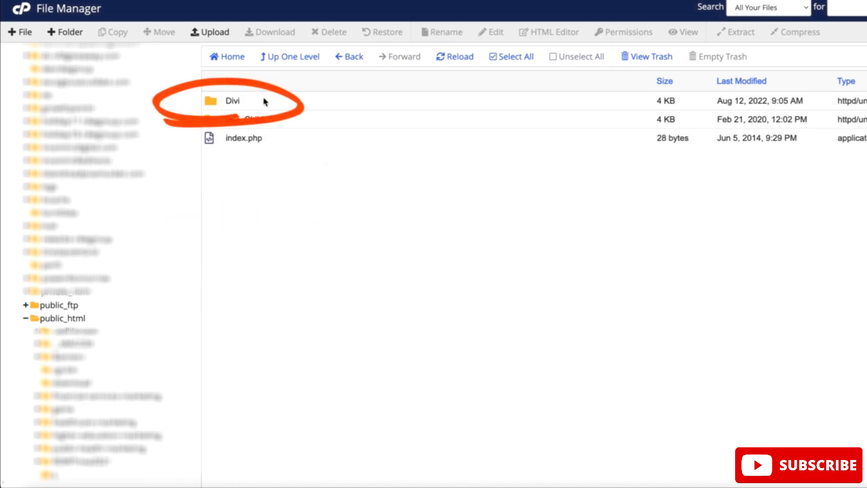
pyautogui.doubleClick(266, 102)
# Open the Divi theme's header.php file for editing
pyautogui.scroll(-3, 337, 235)
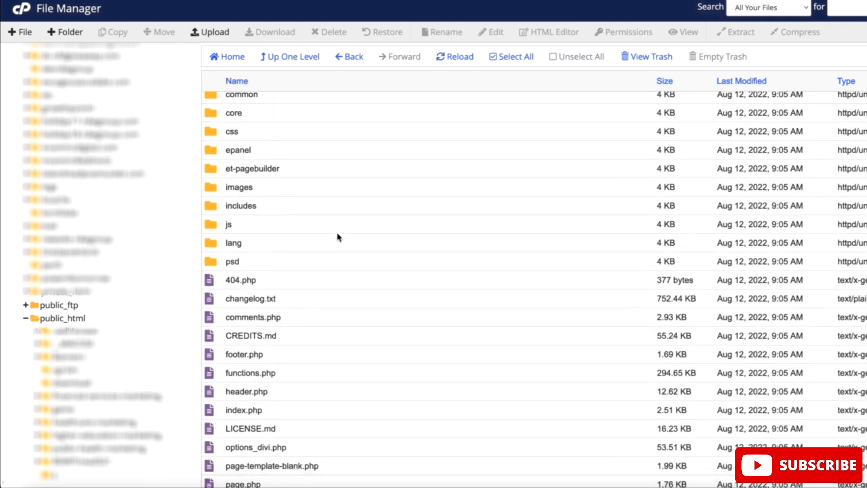
pyautogui.scroll(-1, 339, 237)
pyautogui.click(303, 246)
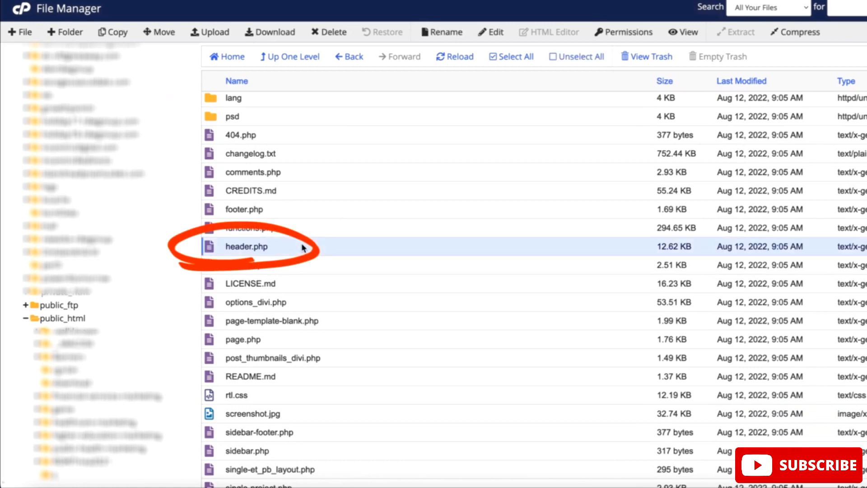
pyautogui.rightClick(303, 247)
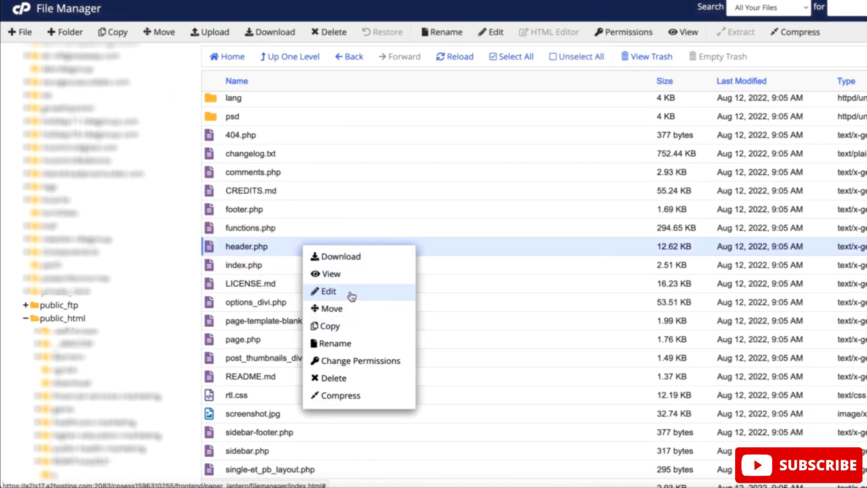
pyautogui.click(351, 296)
pyautogui.click(613, 336)
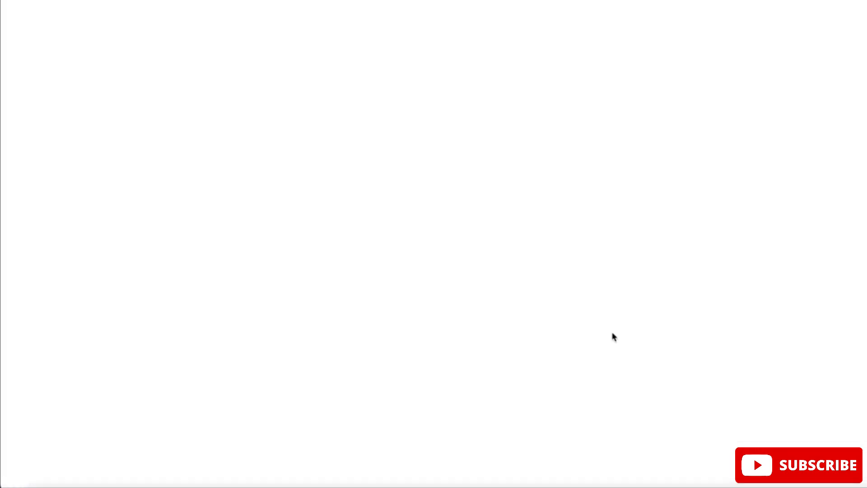
# Insert <meta http-equiv="X-Frame-Options" content="deny"> below the charset meta tag in the head section of header.php
pyautogui.scroll(-1, 465, 265)
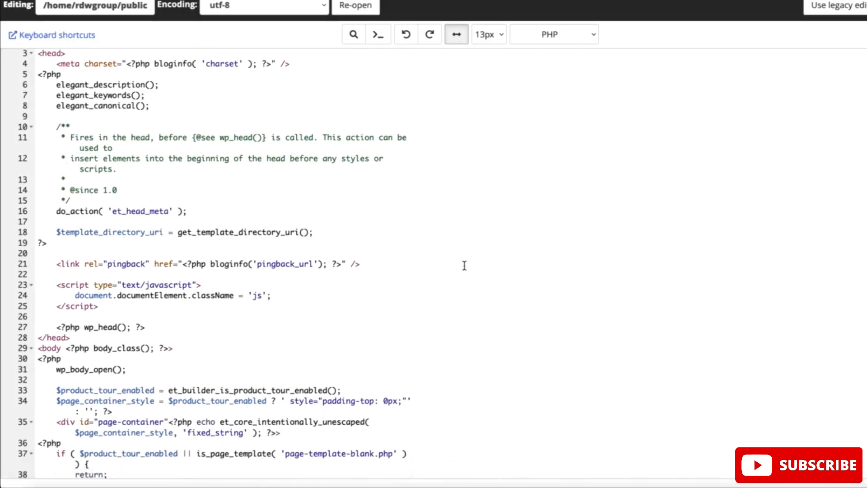
pyautogui.scroll(-2, 464, 265)
pyautogui.scroll(3, 385, 271)
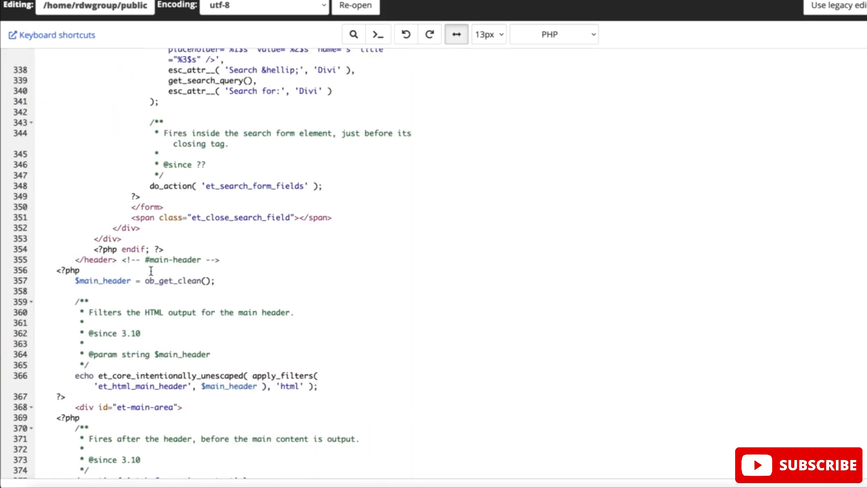
pyautogui.moveTo(117, 258); pyautogui.dragTo(75, 259)
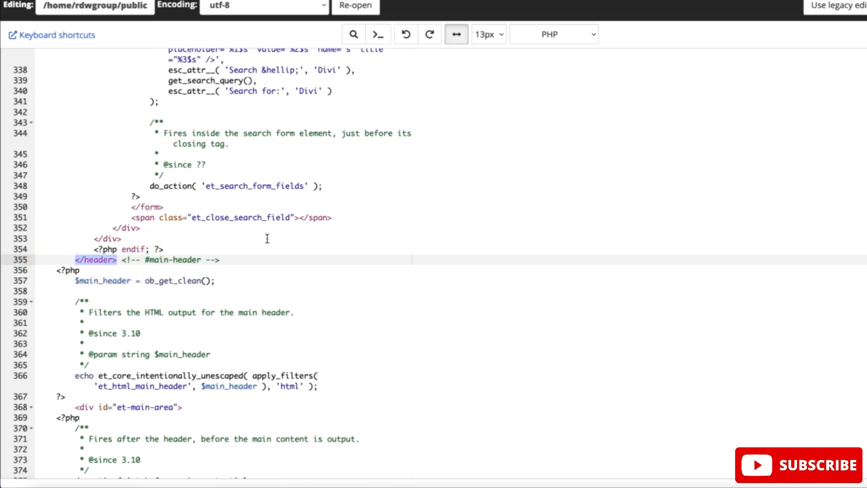
pyautogui.scroll(20, 266, 239)
pyautogui.scroll(5, 267, 239)
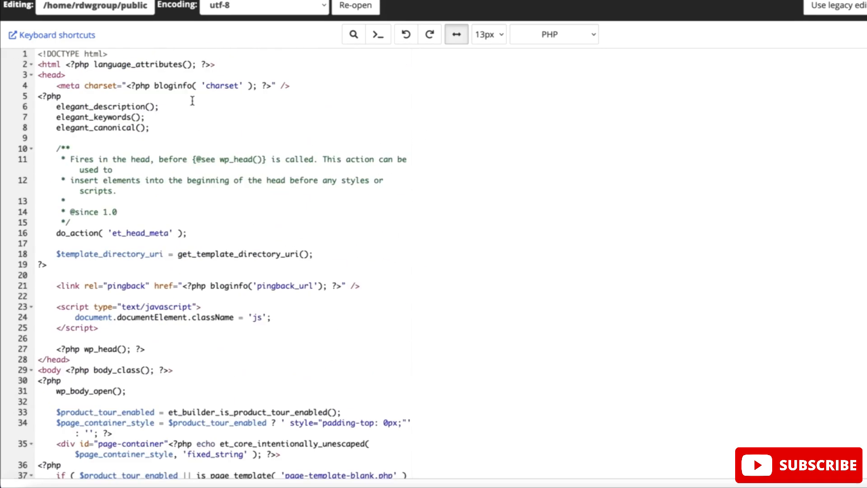
pyautogui.click(70, 74)
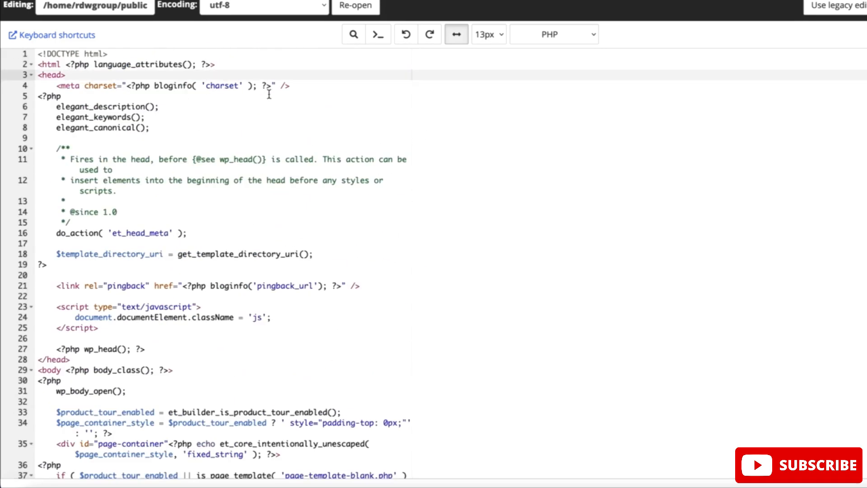
pyautogui.click(298, 84)
pyautogui.press('Return')
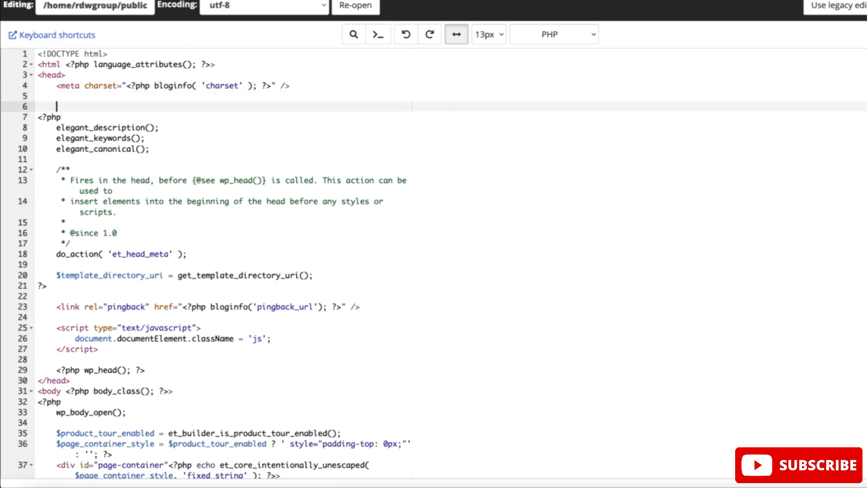
pyautogui.write('<meta http-equiv="X-Frame-Options" content="deny">')
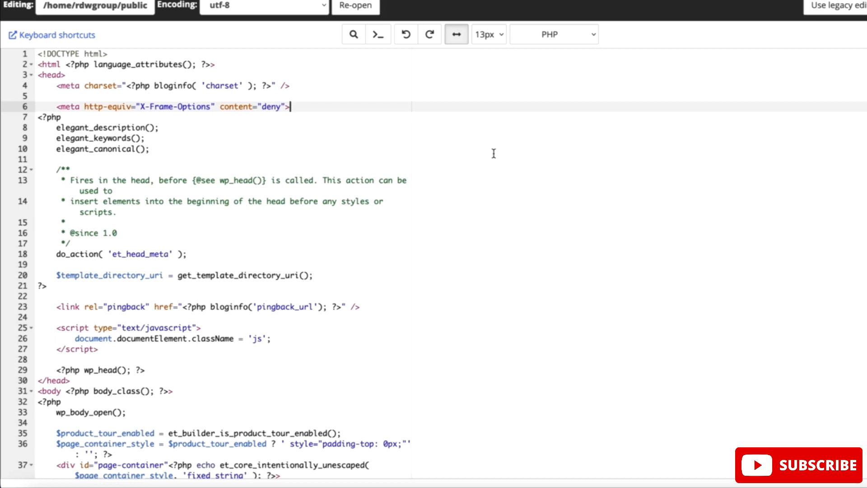
# Select the X-Frame-Options meta tag line in the head section of header.php
pyautogui.click(287, 107)
pyautogui.moveTo(289, 107); pyautogui.dragTo(57, 106)
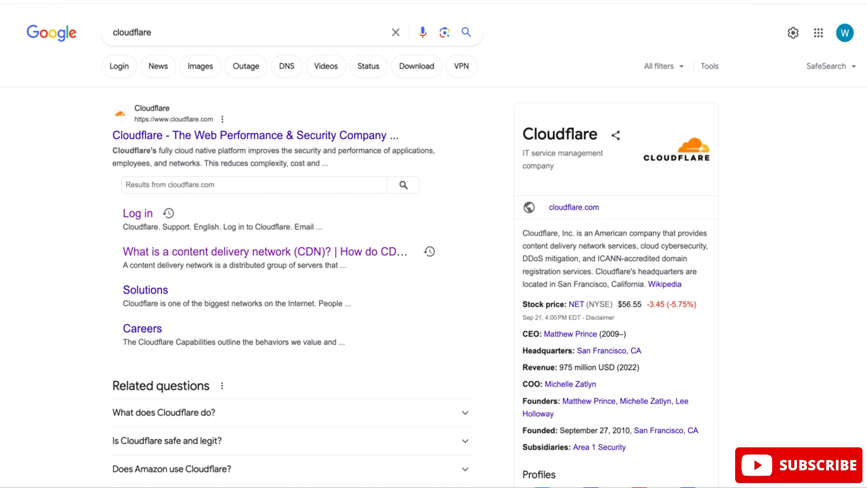
# Review Cloudflare's nameserver setup for fortifyfactor.com, and open the form for using custom name servers for that domain in IONOS
pyautogui.click(343, 1)
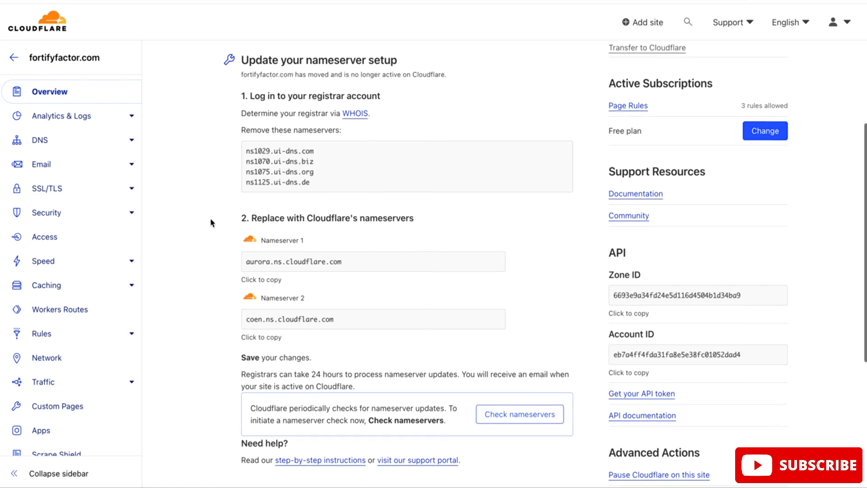
pyautogui.scroll(-1, 210, 219)
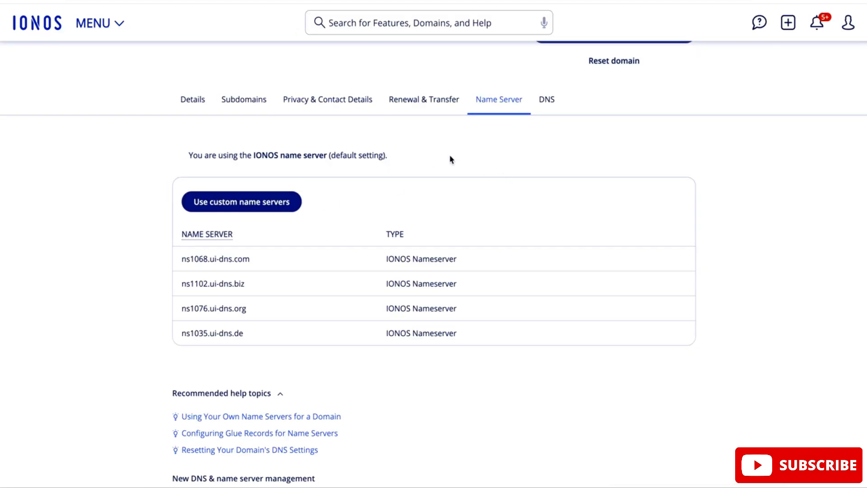
pyautogui.scroll(-1, 424, 184)
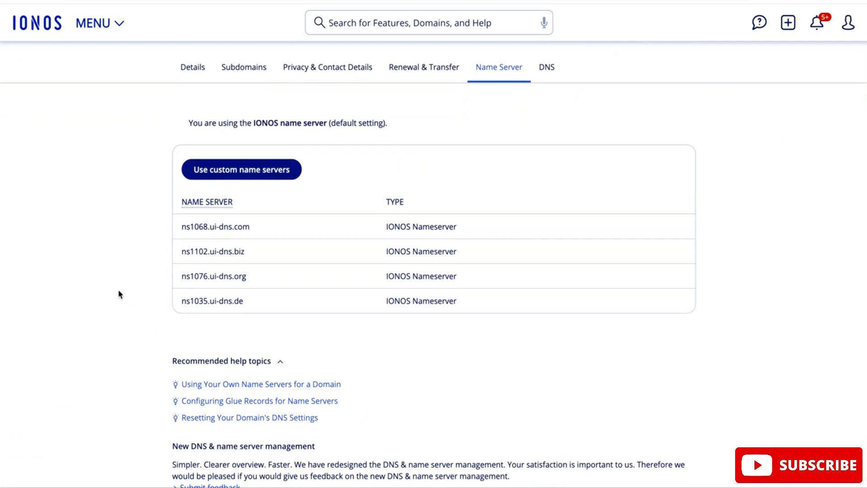
pyautogui.scroll(1, 126, 277)
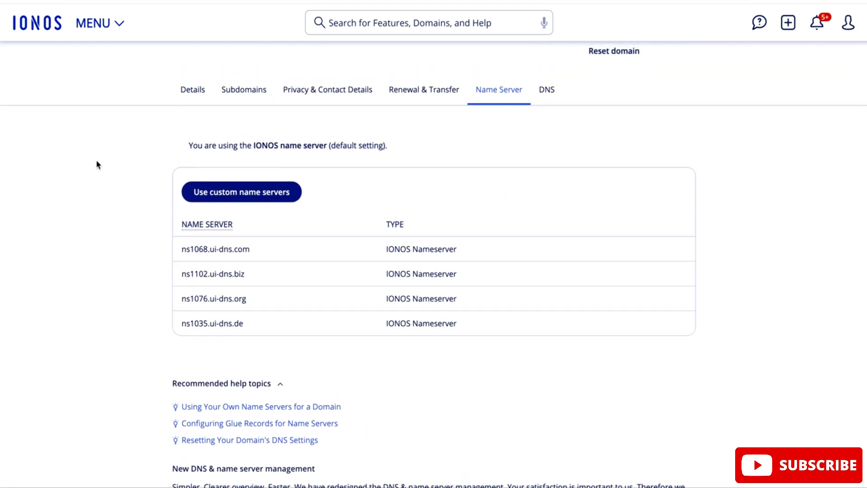
pyautogui.click(211, 199)
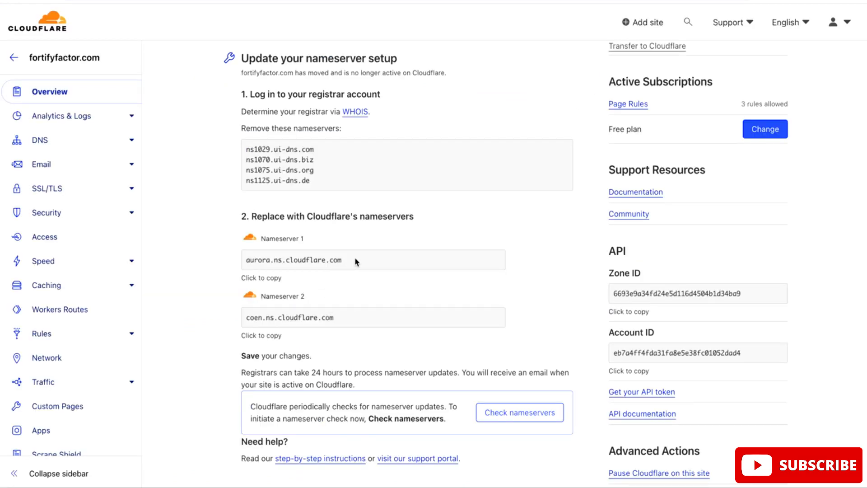
# Copy Cloudflare's first nameserver, aurora.ns.cloudflare.com, into Name Server 1 of the IONOS custom name server form
pyautogui.click(334, 258)
pyautogui.hotkey('ctrl', 'c')
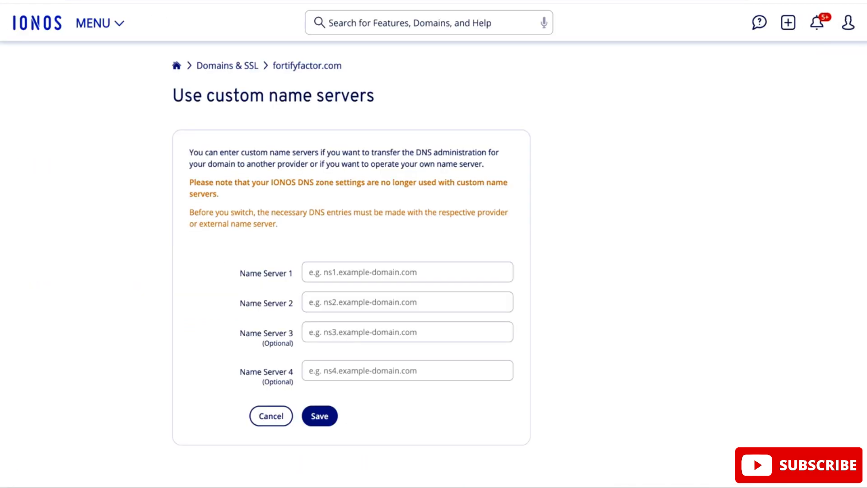
pyautogui.click(342, 272)
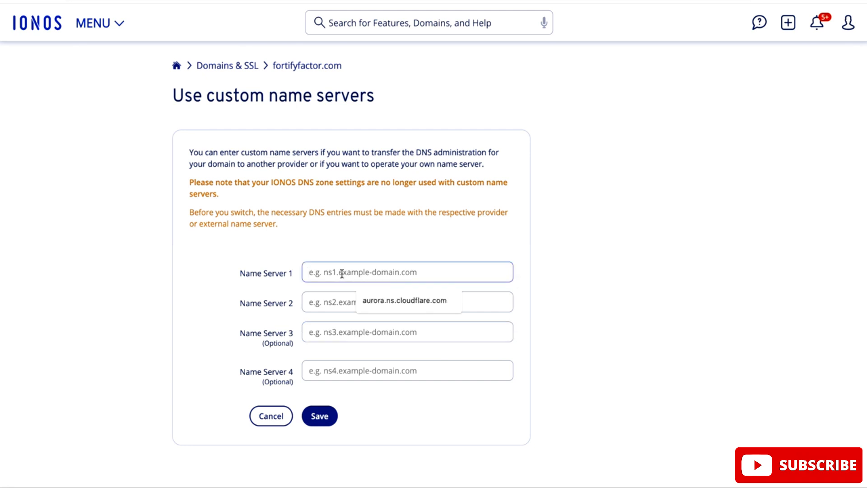
pyautogui.hotkey('ctrl', 'v')
# Copy Cloudflare's second nameserver, coen.ns.cloudflare.com, into Name Server 2 in IONOS and save the custom name servers
pyautogui.click(442, 302)
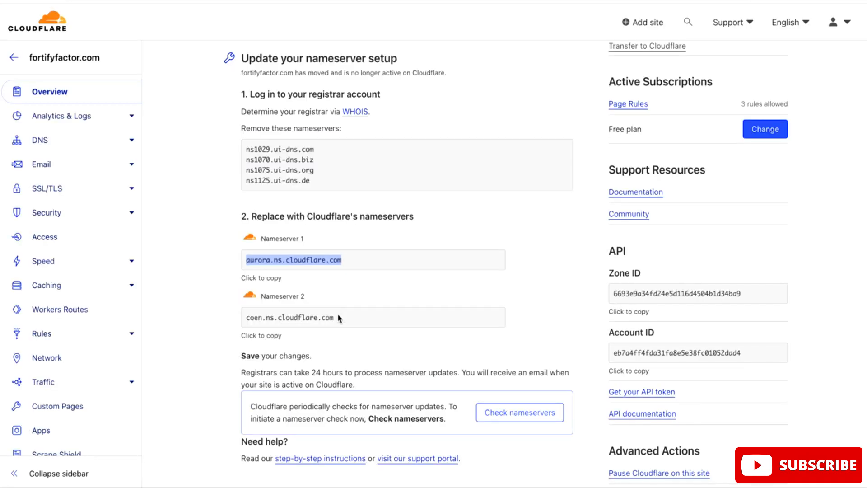
pyautogui.moveTo(338, 314); pyautogui.dragTo(224, 312)
pyautogui.hotkey('ctrl', 'c')
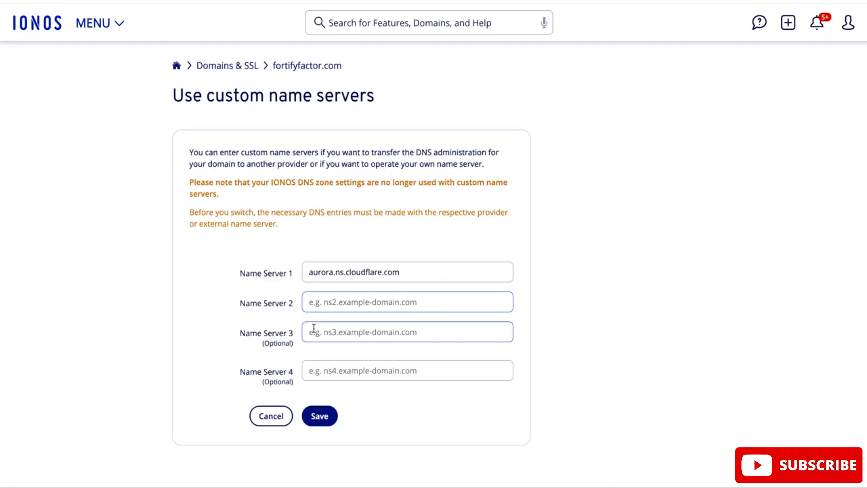
pyautogui.click(311, 301)
pyautogui.hotkey('ctrl', 'v')
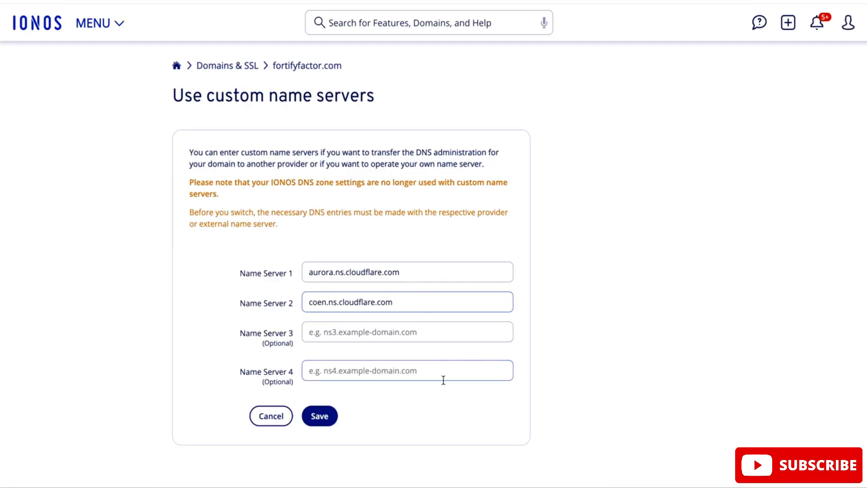
pyautogui.click(315, 421)
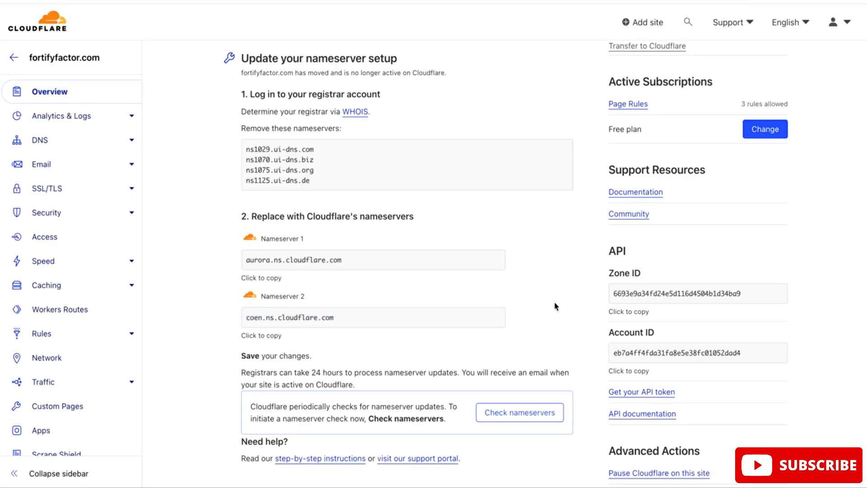
# Switch back to Cloudflare and start a nameserver check for fortifyfactor.com
pyautogui.scroll(-2, 554, 302)
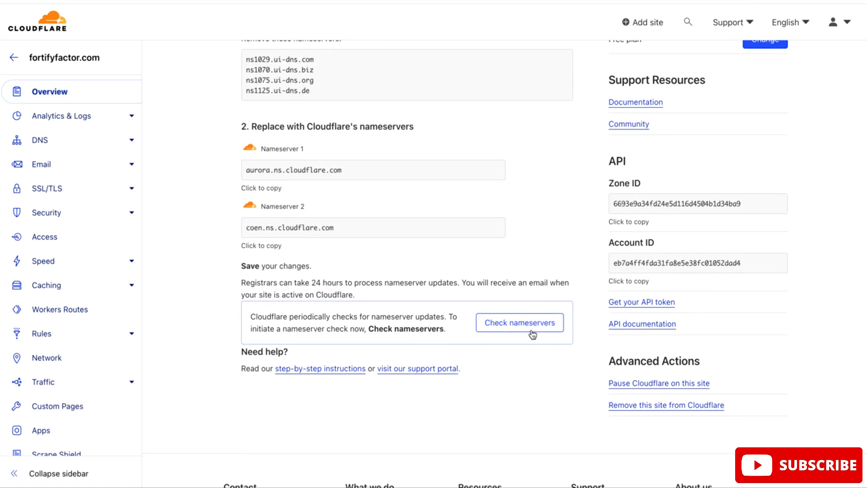
pyautogui.click(514, 327)
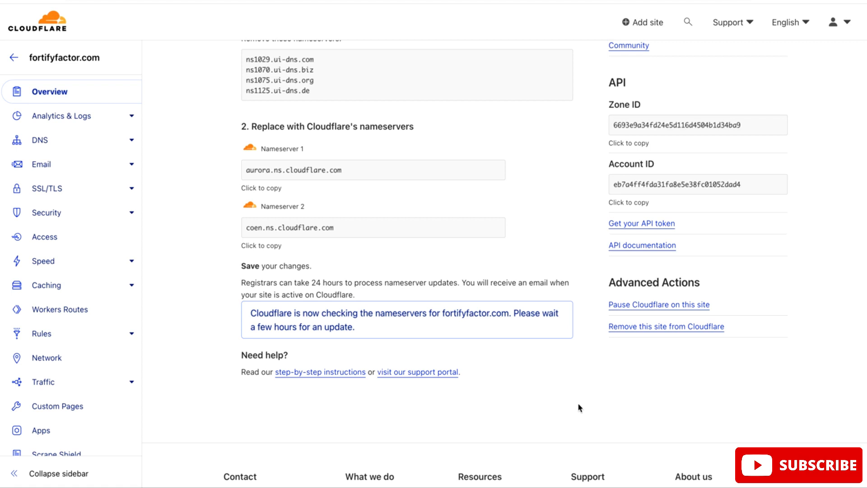
pyautogui.scroll(1, 197, 187)
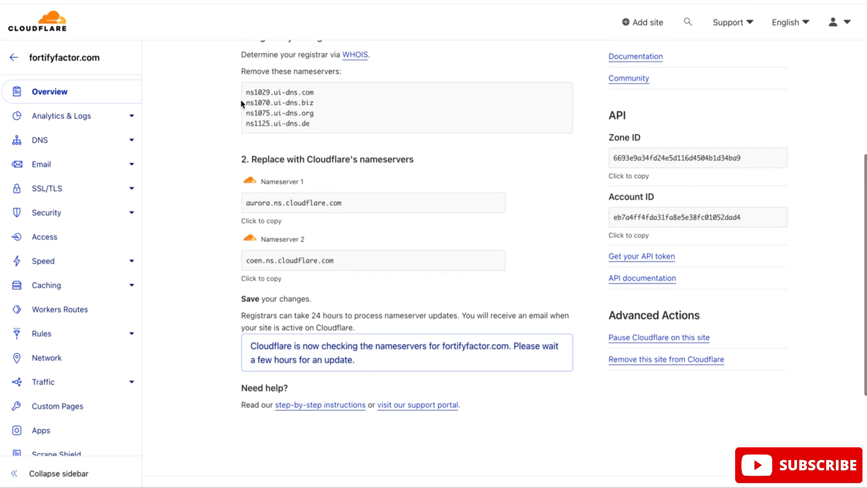